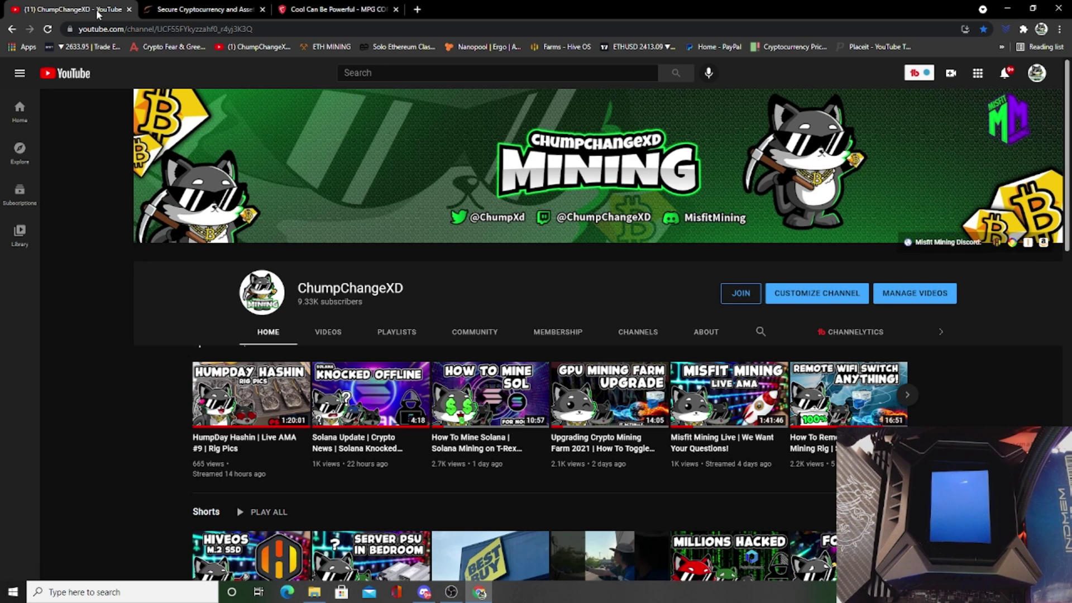
- Open the download section of the MSI MPG CORELIQUID K360 support page and show the operating system choices for its utilities
{"action": "left_click", "coordinate": [322, 9]}
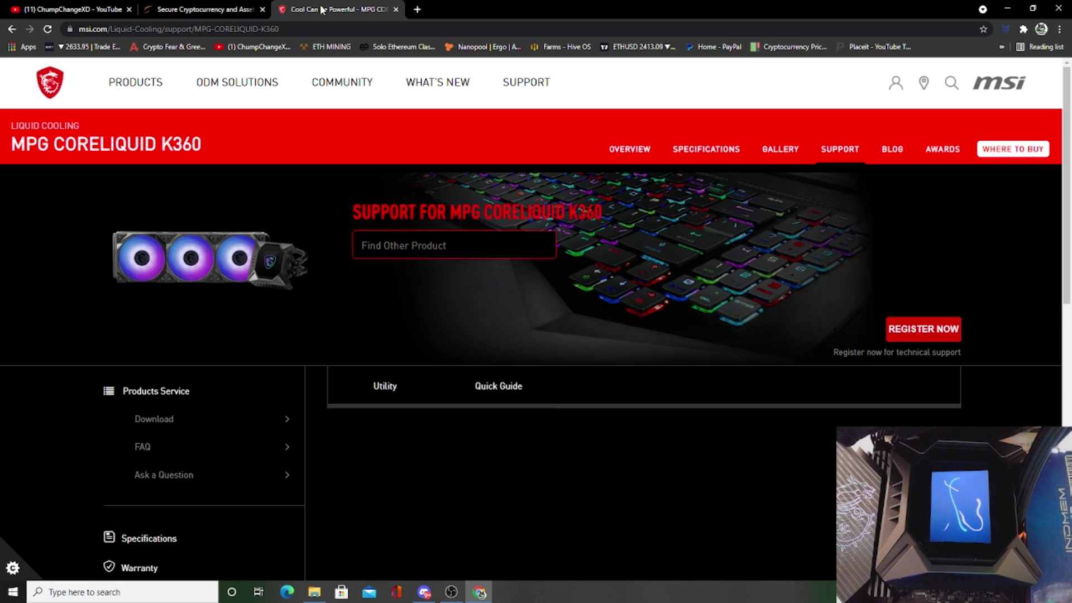
{"action": "scroll", "coordinate": [453, 371], "scroll_direction": "down", "scroll_amount": 1}
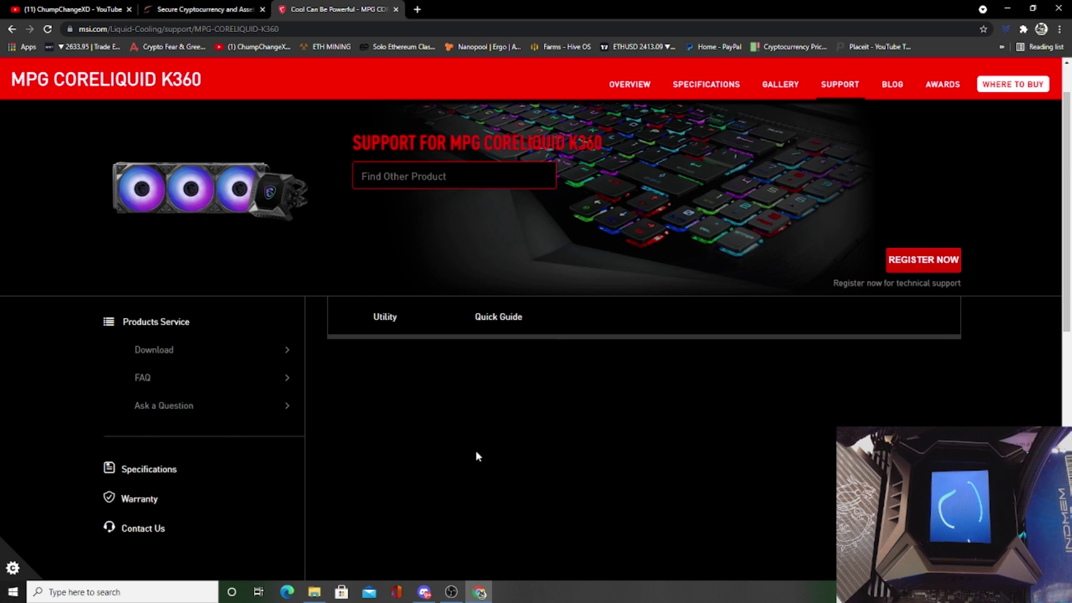
{"action": "left_click", "coordinate": [225, 358]}
{"action": "scroll", "coordinate": [455, 329], "scroll_direction": "up", "scroll_amount": 5}
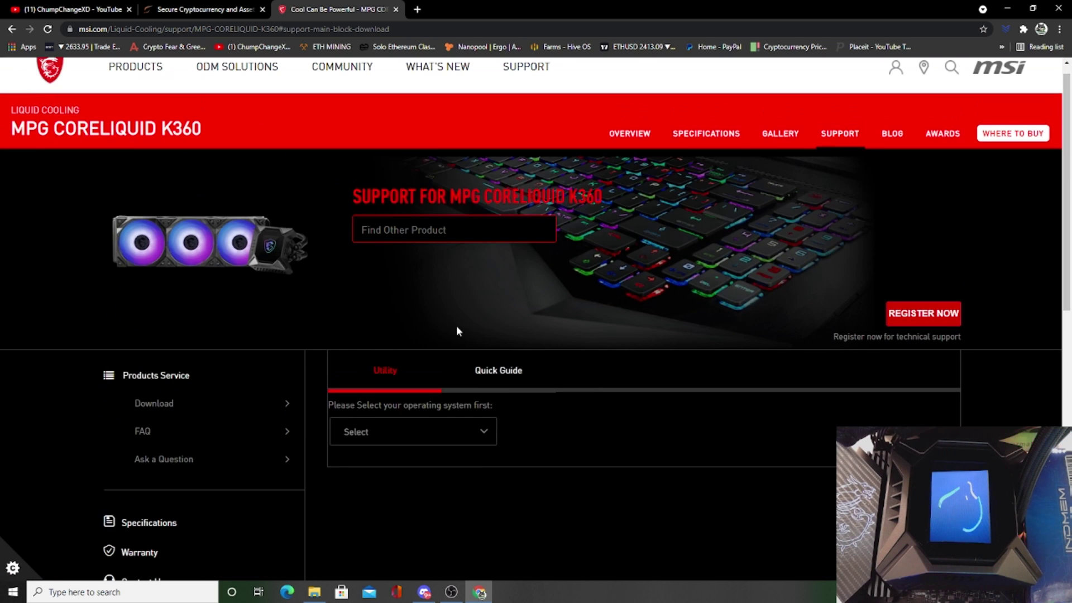
{"action": "left_click", "coordinate": [470, 432]}
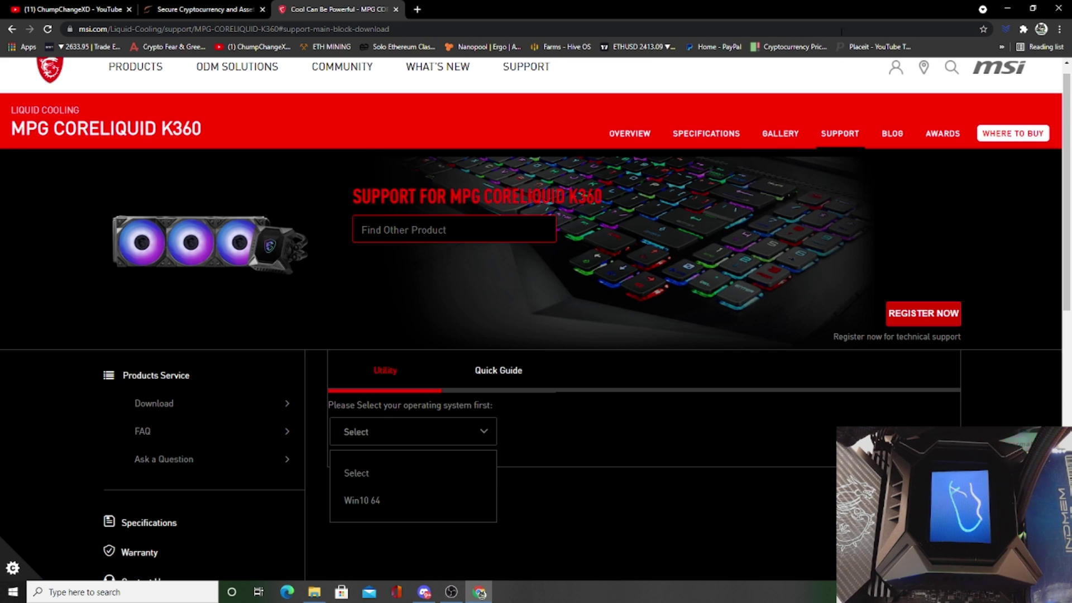
- View the Coreliquid feature in MSI Center, minimise MSI Center, and return to Chrome
{"action": "left_click", "coordinate": [1007, 8]}
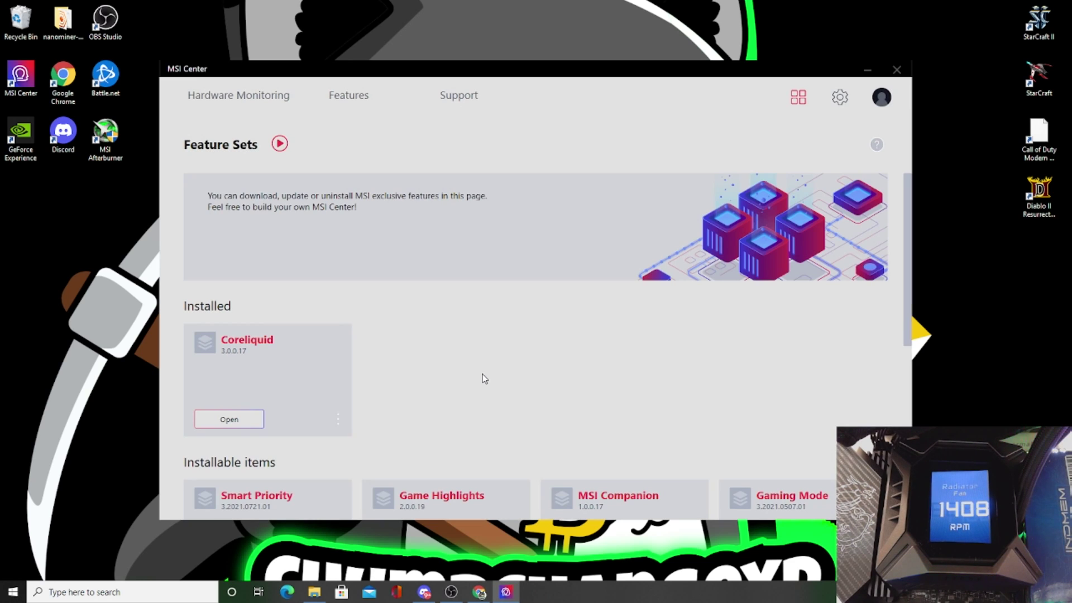
{"action": "left_click", "coordinate": [864, 69]}
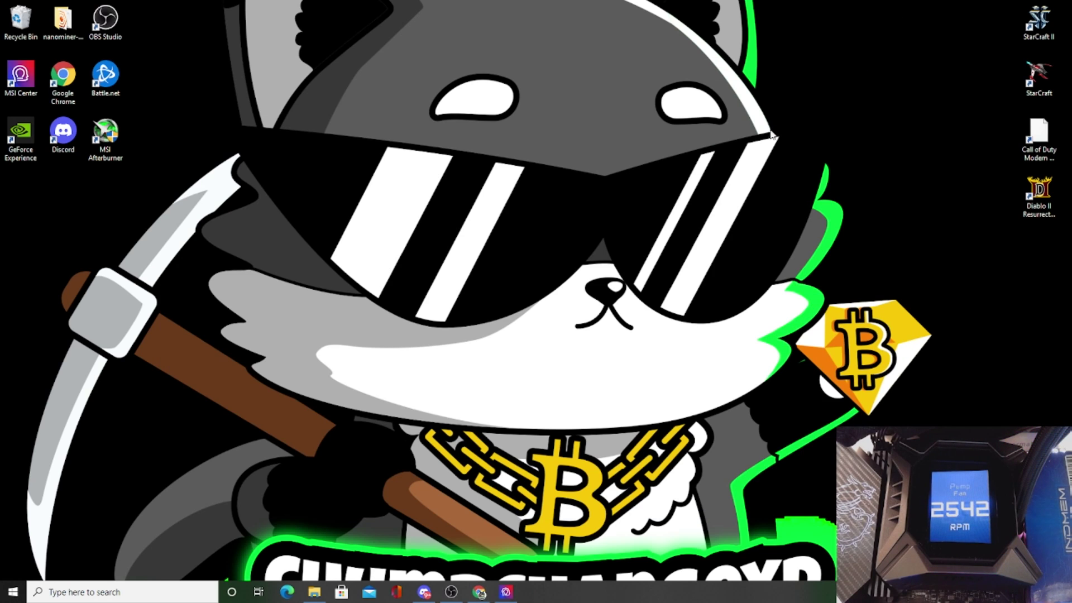
{"action": "left_click", "coordinate": [479, 592]}
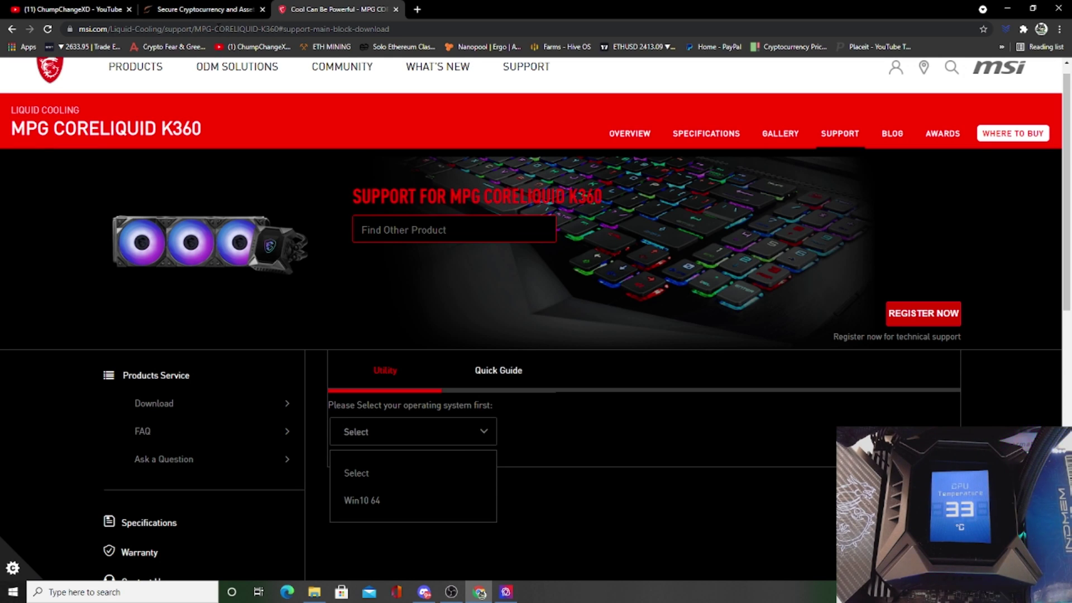
- Open the CPU Miner download page from the Raptoreum website
{"action": "left_click", "coordinate": [217, 11]}
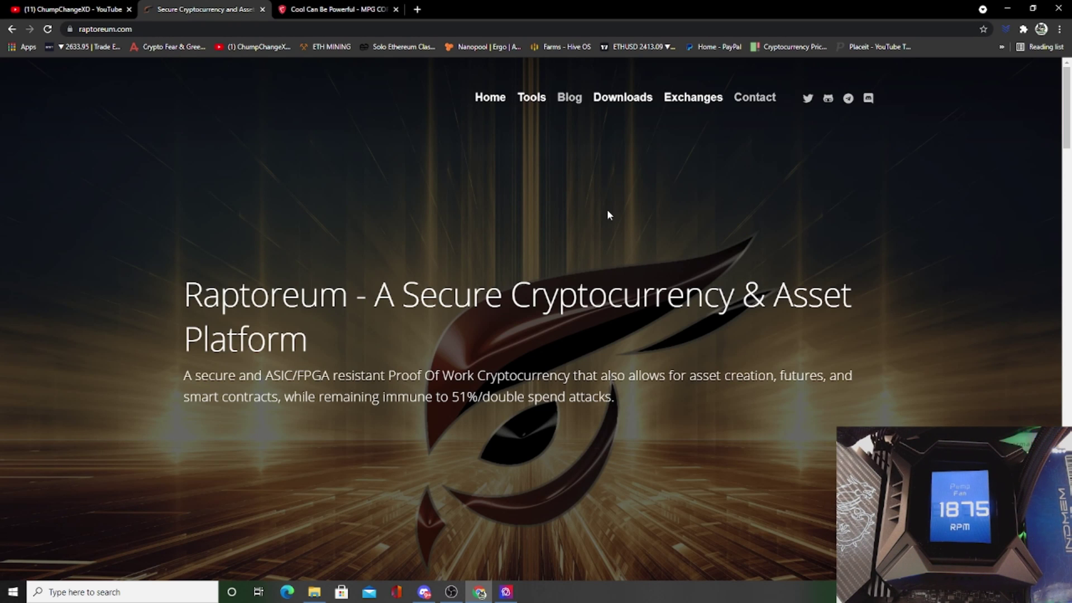
{"action": "mouse_move", "coordinate": [628, 100]}
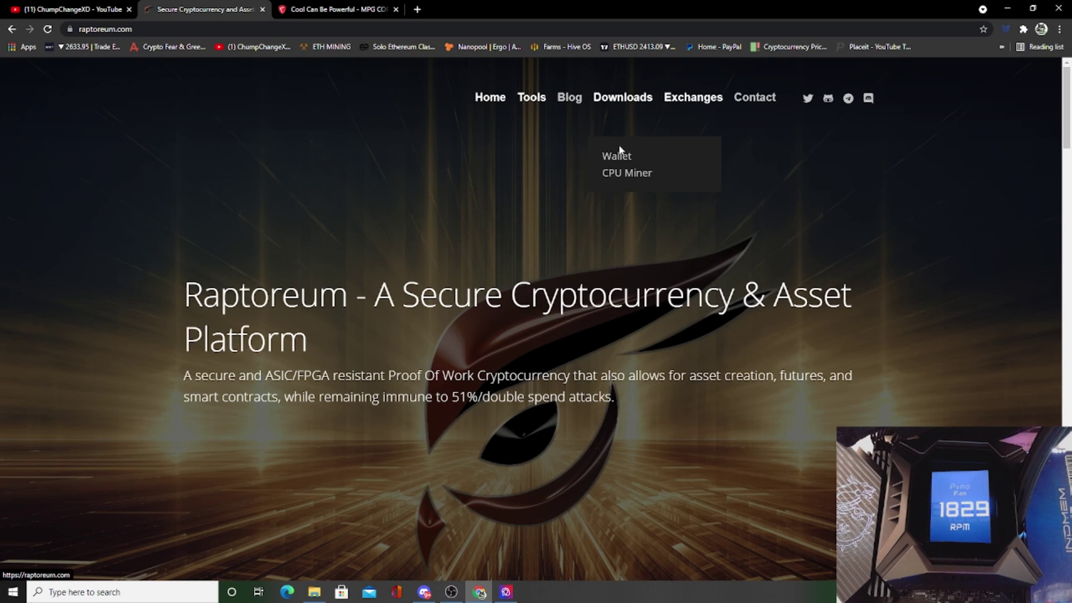
{"action": "left_click", "coordinate": [622, 175]}
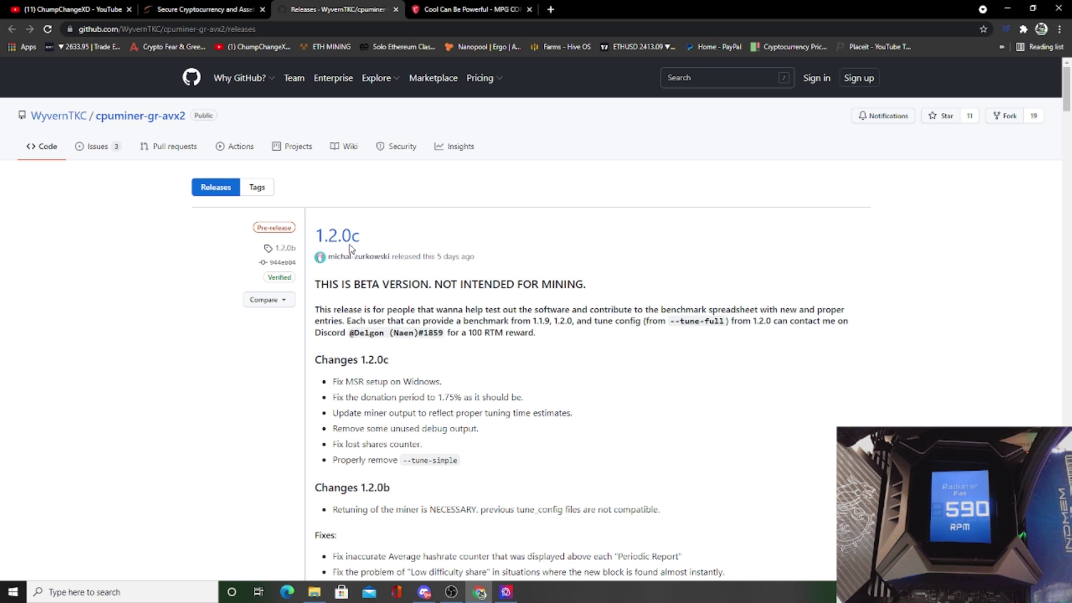
- Download cpuminer-gr-1.1.9-x86_64_windows.7z from the assets of the 1.1.9 release
{"action": "scroll", "coordinate": [430, 321], "scroll_direction": "down", "scroll_amount": 1}
{"action": "scroll", "coordinate": [430, 321], "scroll_direction": "down", "scroll_amount": 15}
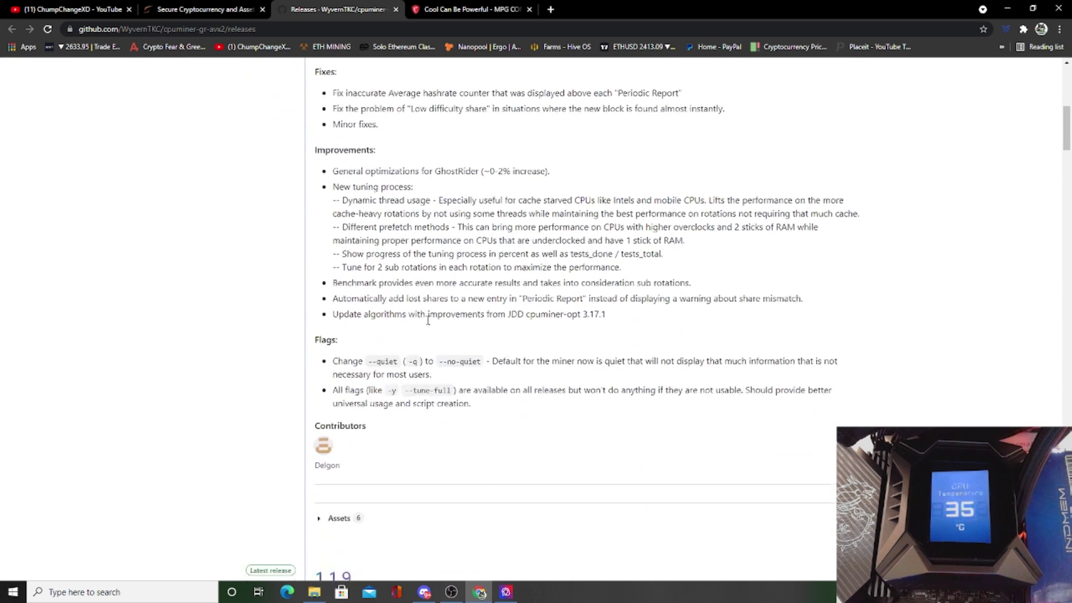
{"action": "scroll", "coordinate": [391, 324], "scroll_direction": "down", "scroll_amount": 3}
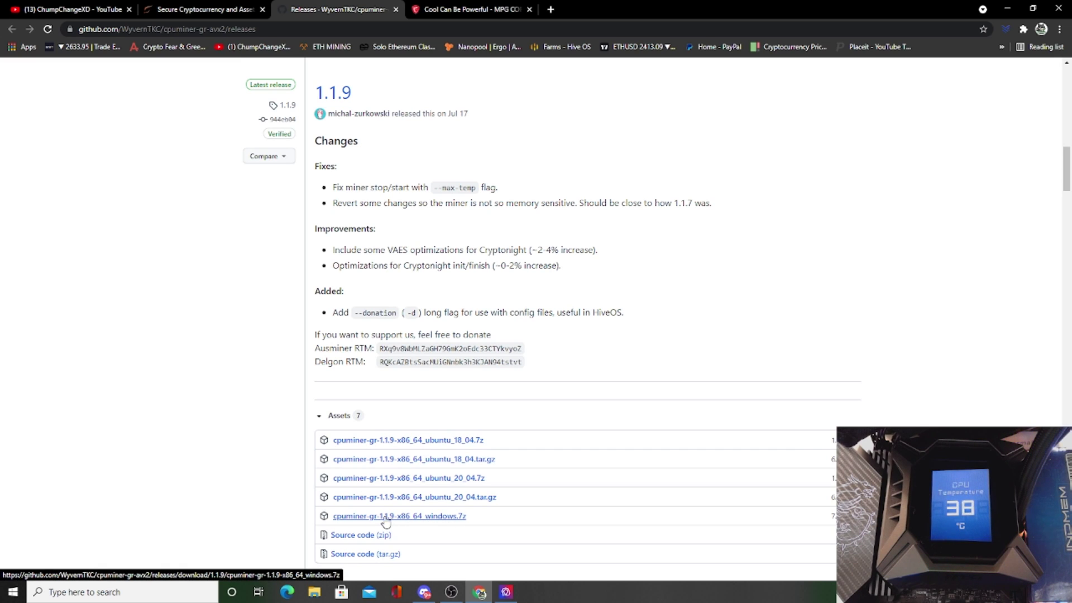
{"action": "left_click", "coordinate": [444, 520]}
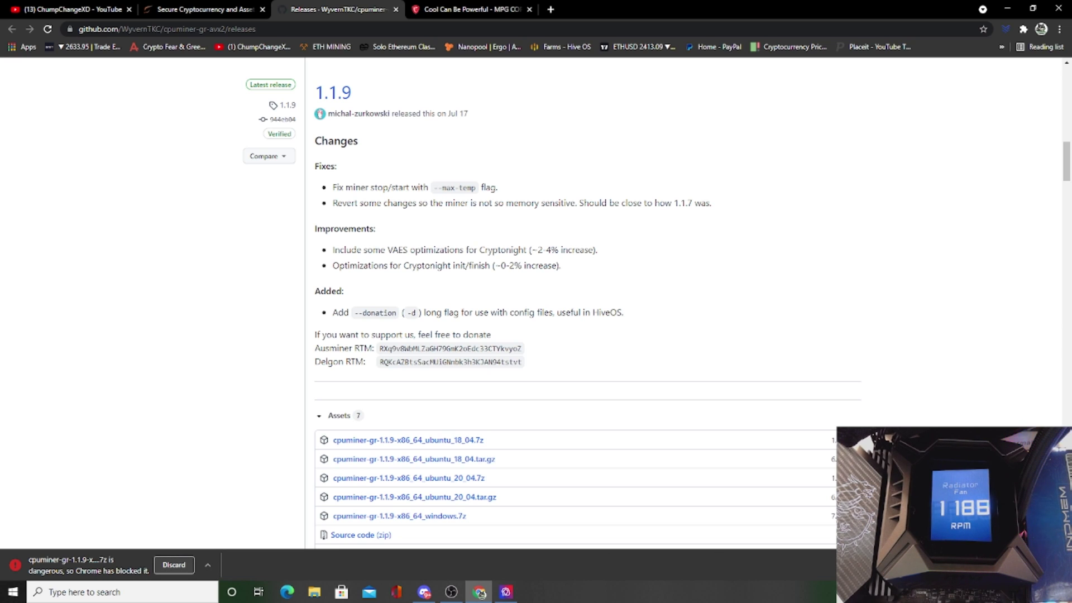
- Keep the blocked cpuminer-gr-1.1.9-x86_64_windows (1).7z file from the browser's download list despite the danger warning
{"action": "key", "text": "ctrl+j"}
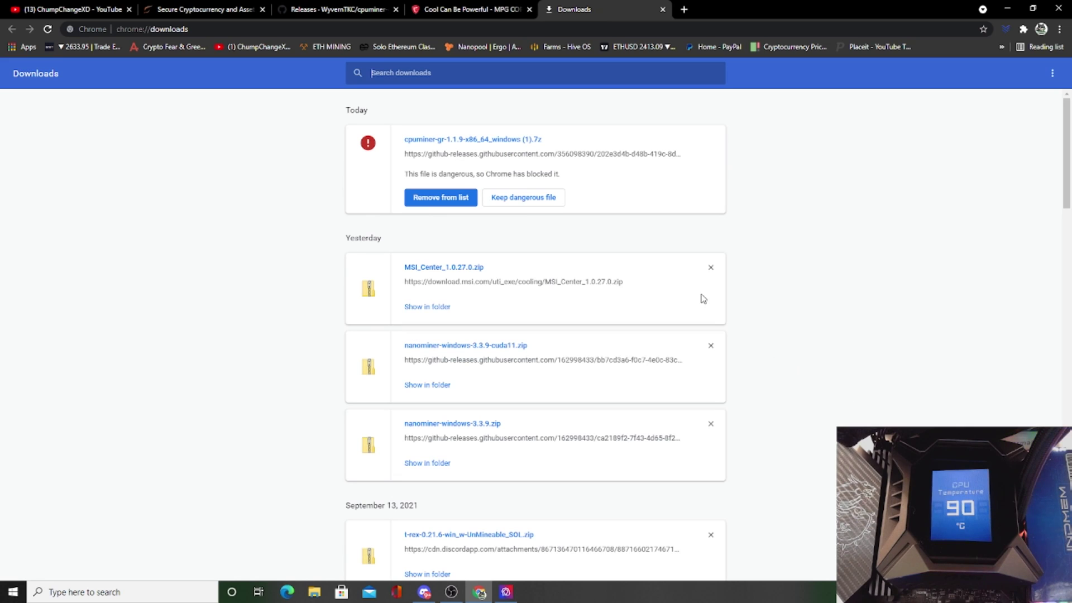
{"action": "left_click", "coordinate": [527, 208]}
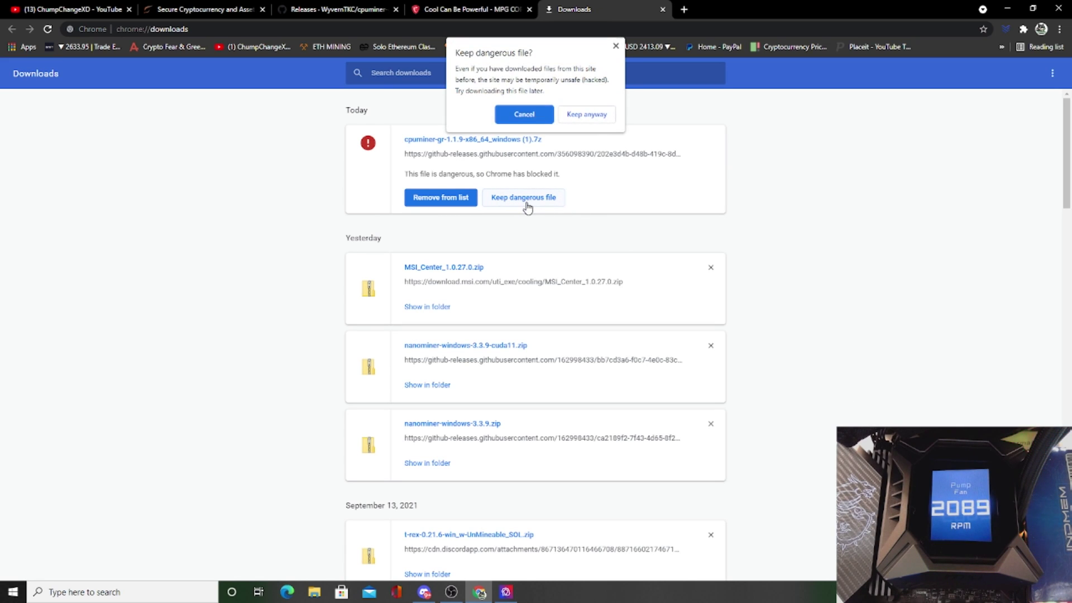
{"action": "left_click", "coordinate": [584, 115]}
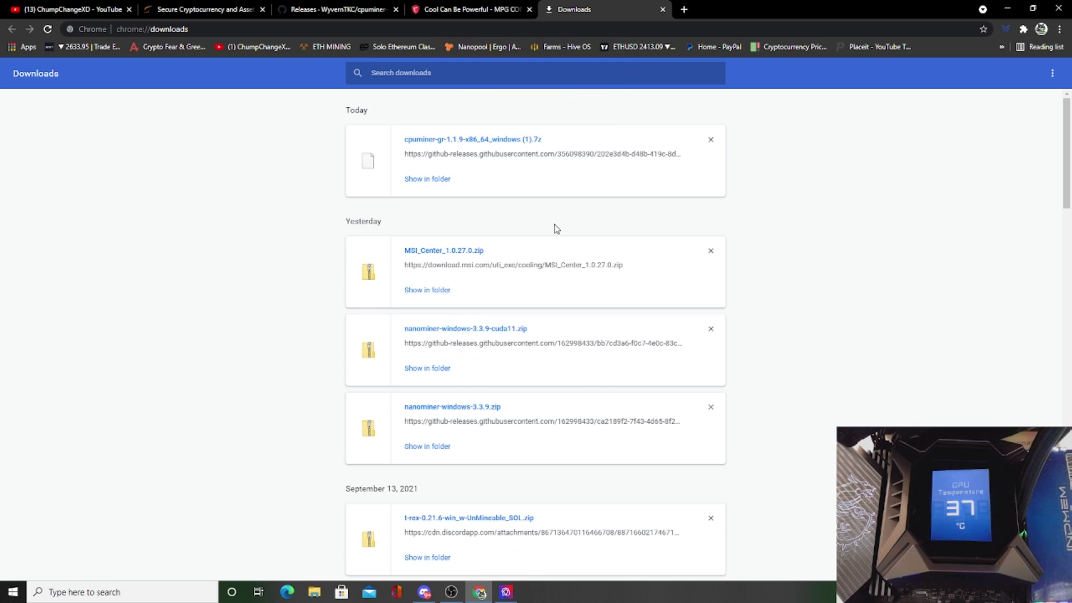
- Look for an app that opens .7z files in the Microsoft Store, install WinZip Universal, and close the store
{"action": "left_click", "coordinate": [496, 140]}
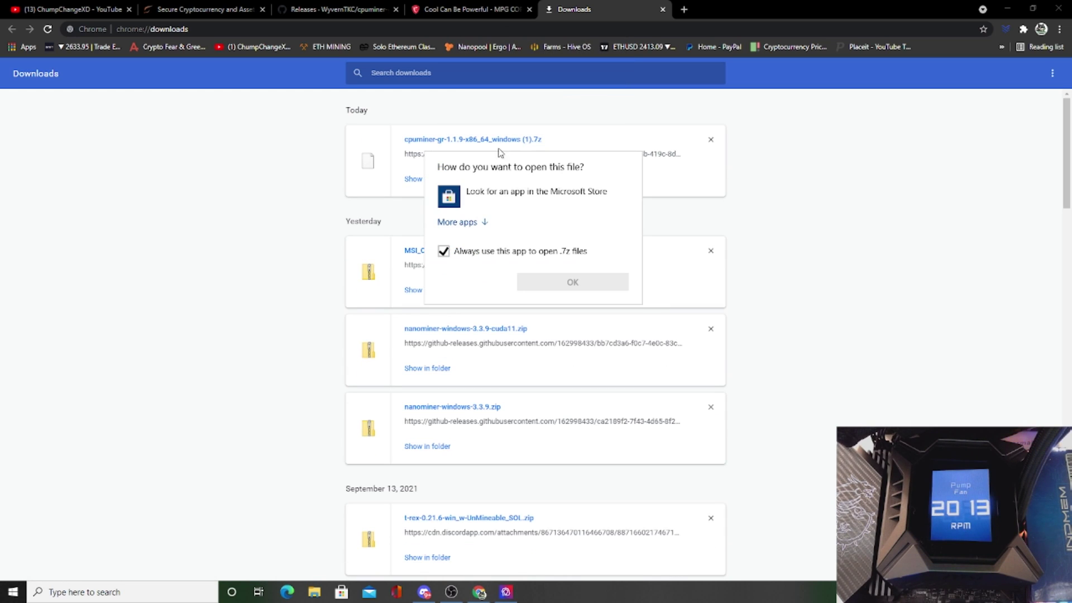
{"action": "left_click", "coordinate": [487, 206]}
{"action": "left_click", "coordinate": [487, 204]}
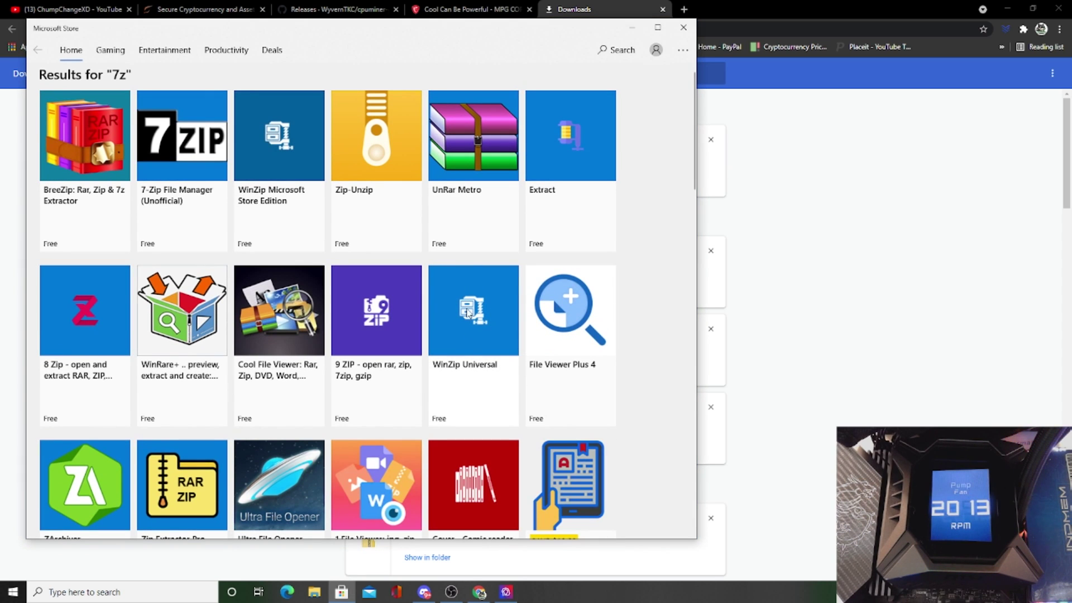
{"action": "left_click", "coordinate": [473, 354]}
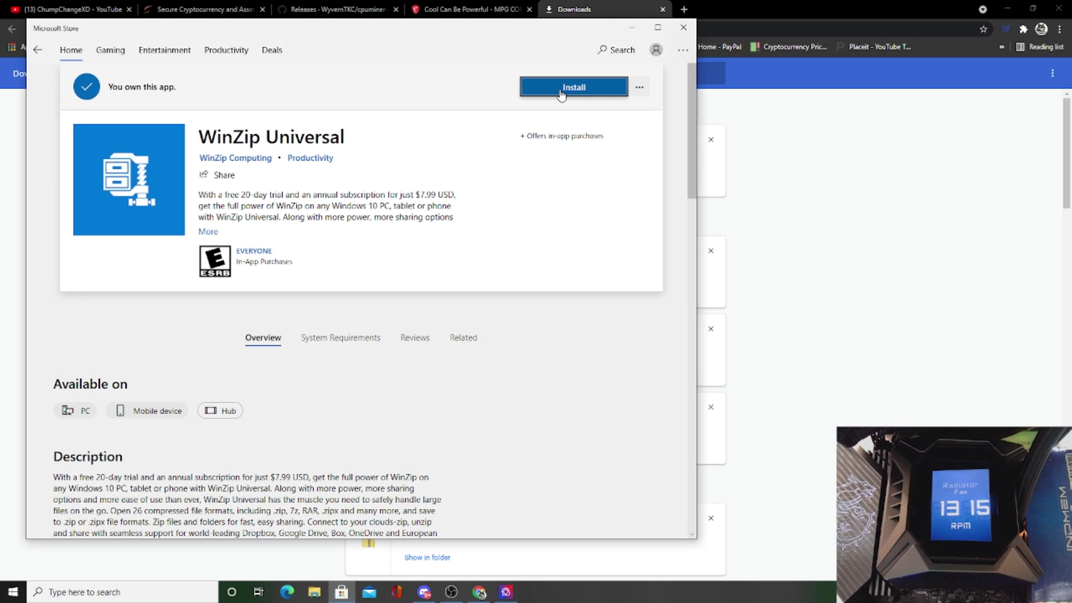
{"action": "left_click", "coordinate": [562, 91]}
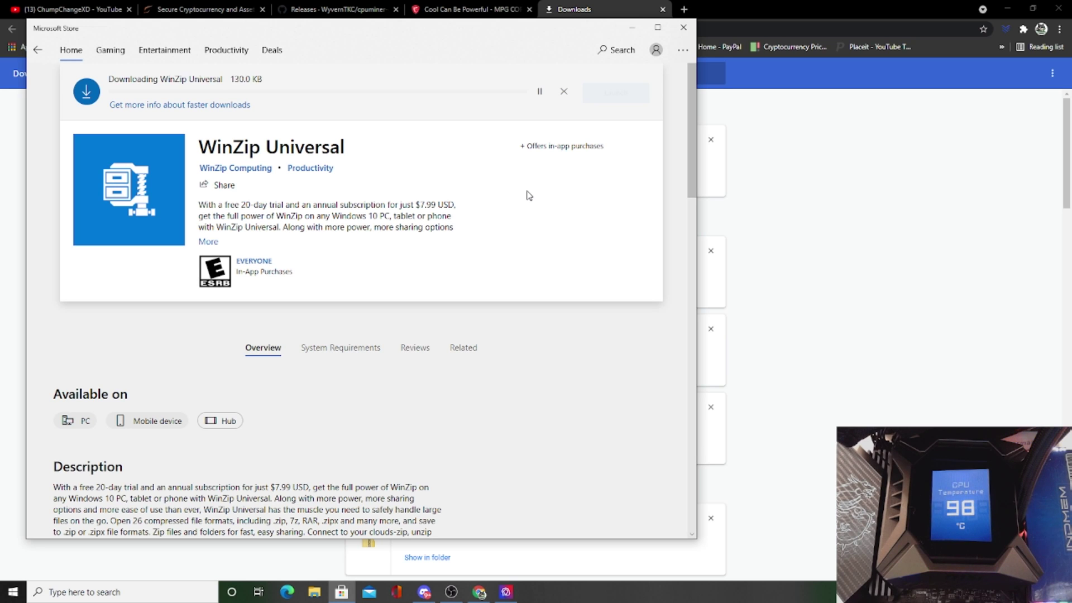
{"action": "left_click", "coordinate": [682, 26]}
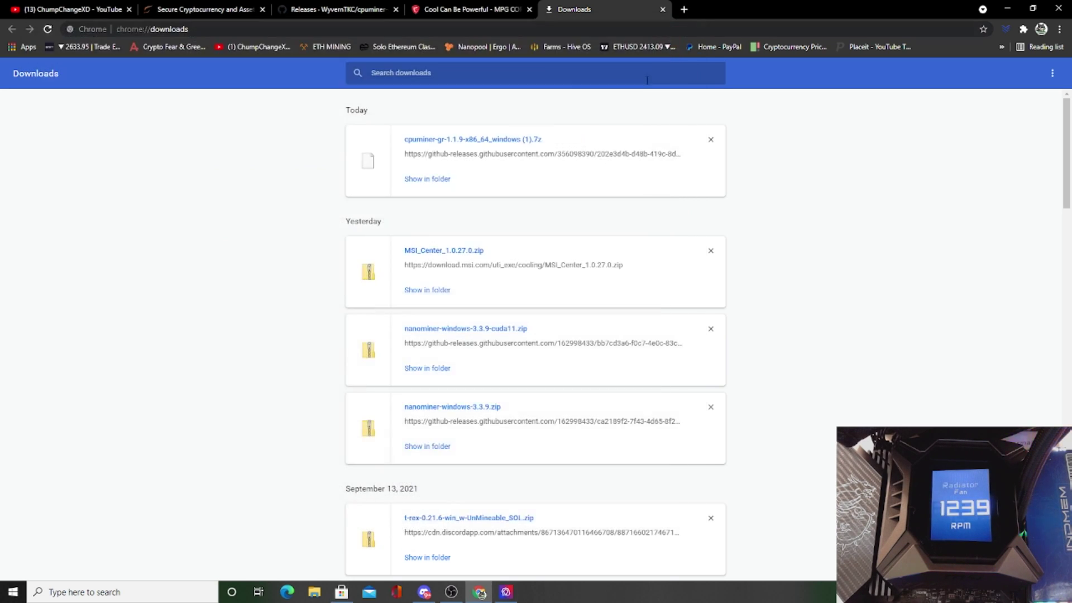
- Open the downloaded cpuminer archive in WinZip Universal, select its cpuminer-gr-1.1.9-x86_64_windows folder, and start unzipping to a chosen folder
{"action": "left_click", "coordinate": [527, 140]}
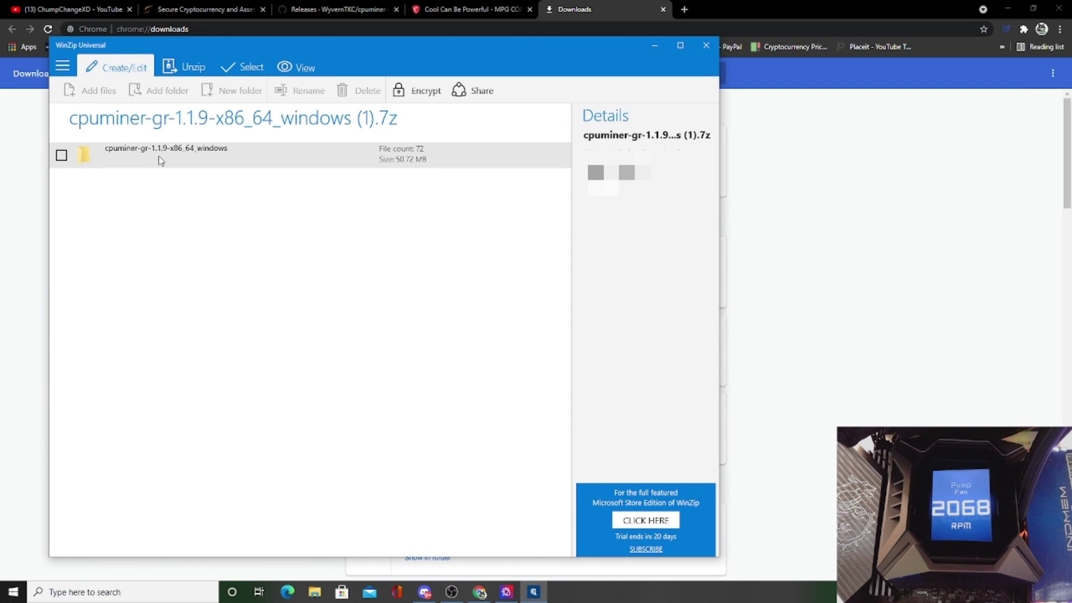
{"action": "left_click", "coordinate": [74, 161]}
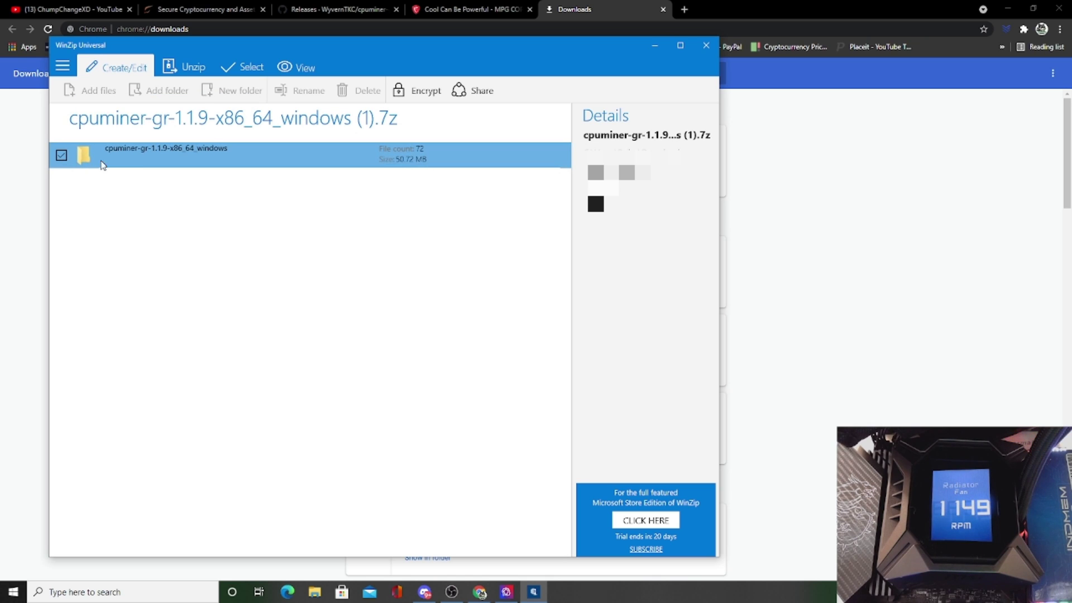
{"action": "left_click", "coordinate": [184, 68]}
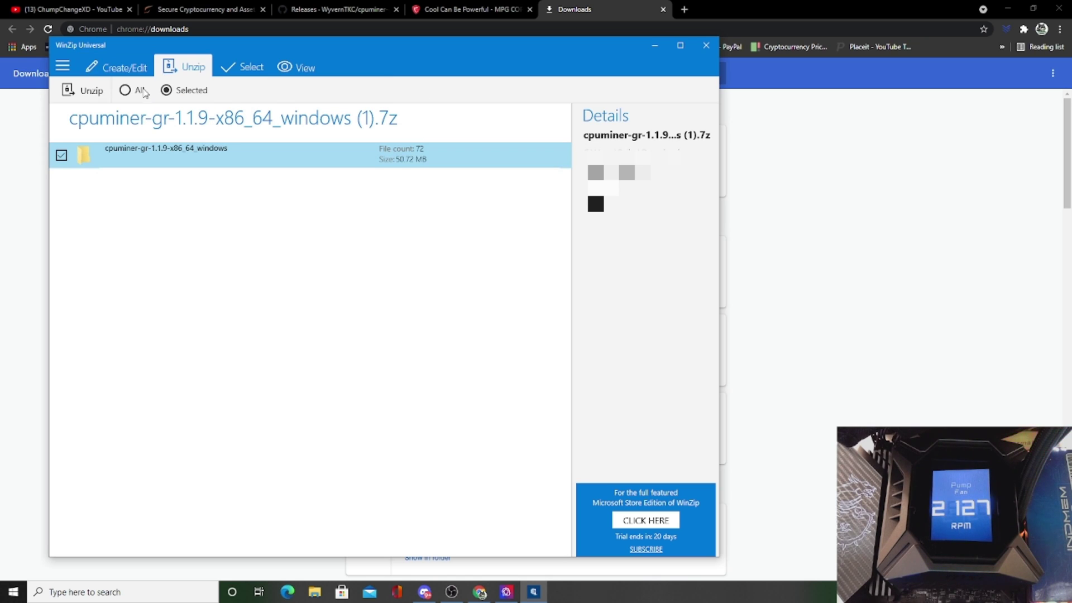
{"action": "left_click", "coordinate": [91, 92]}
{"action": "left_click", "coordinate": [84, 126]}
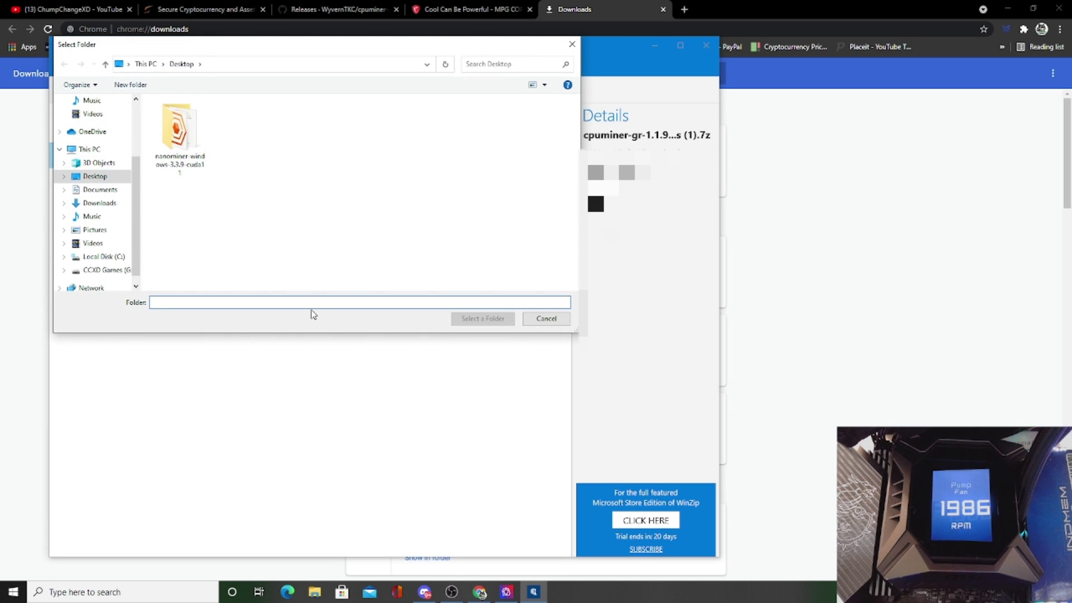
- Create a new folder named CPU on the Desktop as the extraction destination
{"action": "right_click", "coordinate": [287, 233]}
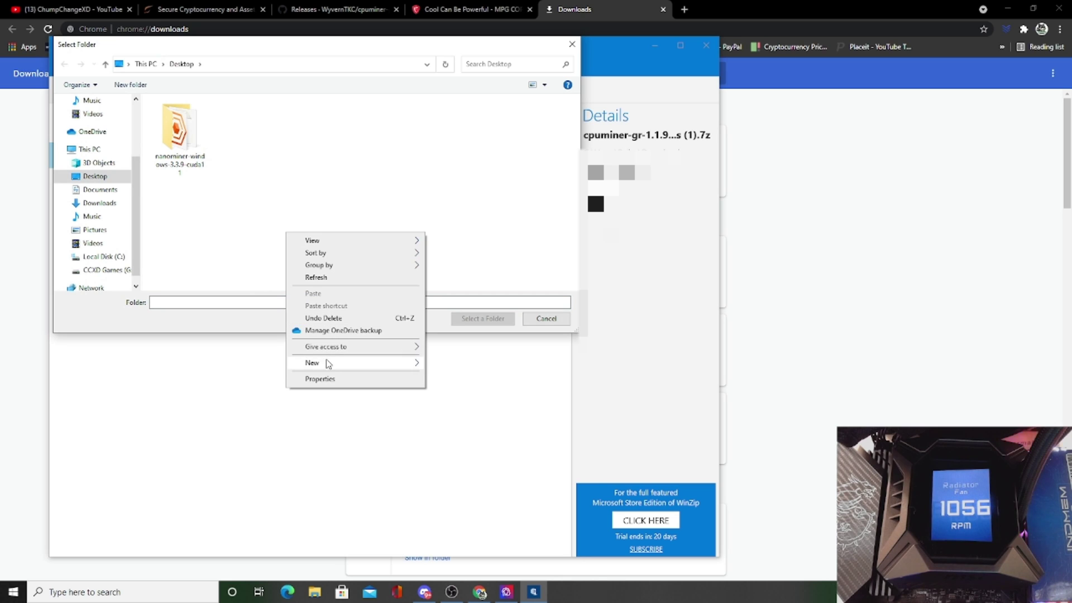
{"action": "left_click", "coordinate": [312, 204]}
{"action": "right_click", "coordinate": [222, 229]}
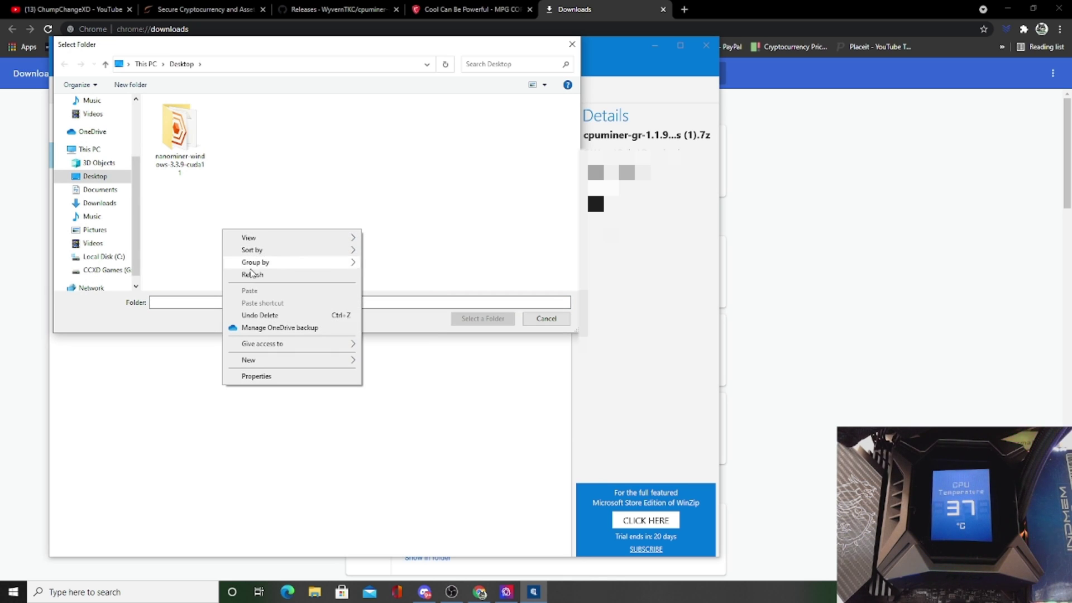
{"action": "mouse_move", "coordinate": [254, 360]}
{"action": "left_click", "coordinate": [377, 362]}
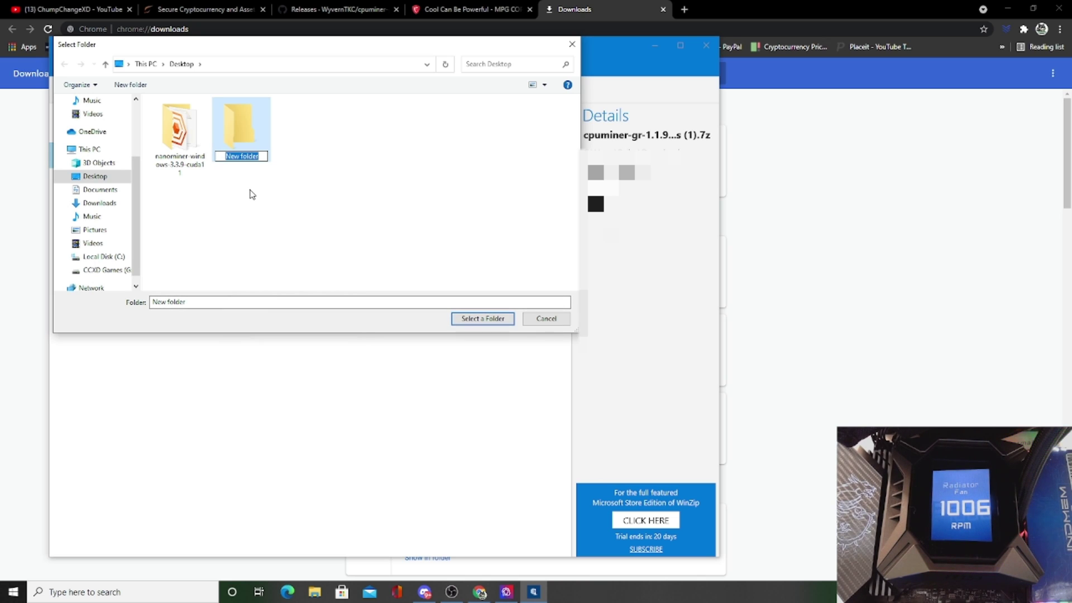
{"action": "type", "text": "CPU"}
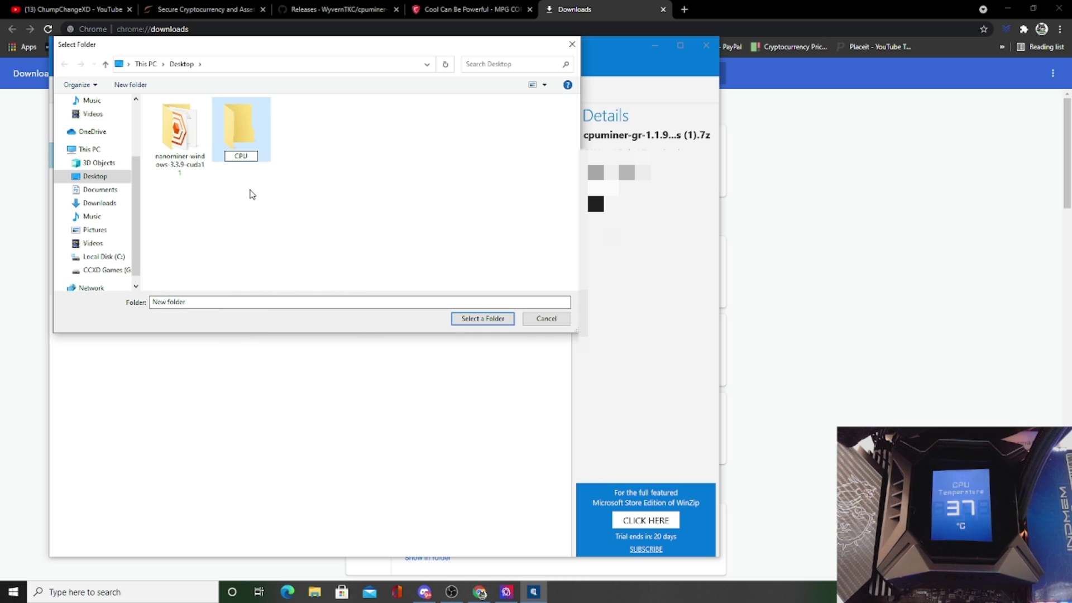
{"action": "left_click", "coordinate": [337, 115]}
- Extract the cpuminer archive into the Desktop's CPU folder and close WinZip Universal
{"action": "left_click", "coordinate": [246, 146]}
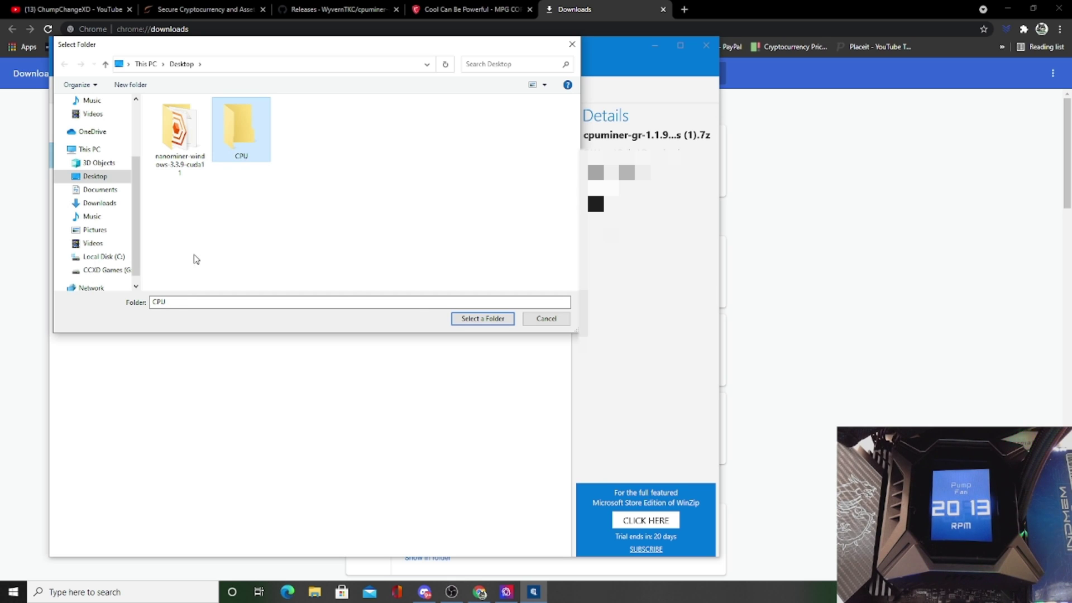
{"action": "left_click", "coordinate": [482, 318]}
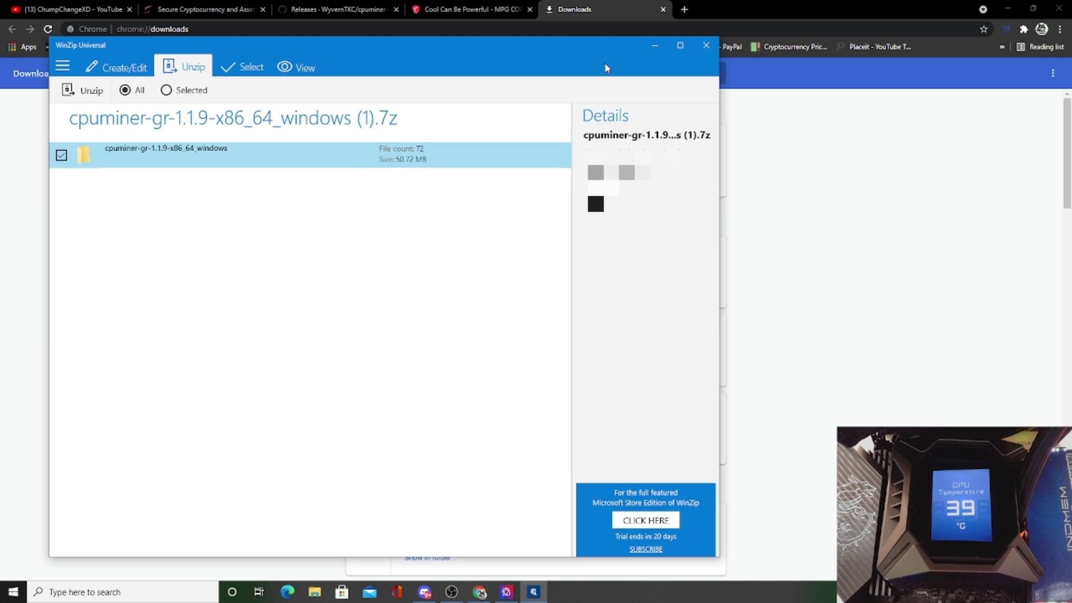
{"action": "left_click", "coordinate": [707, 45]}
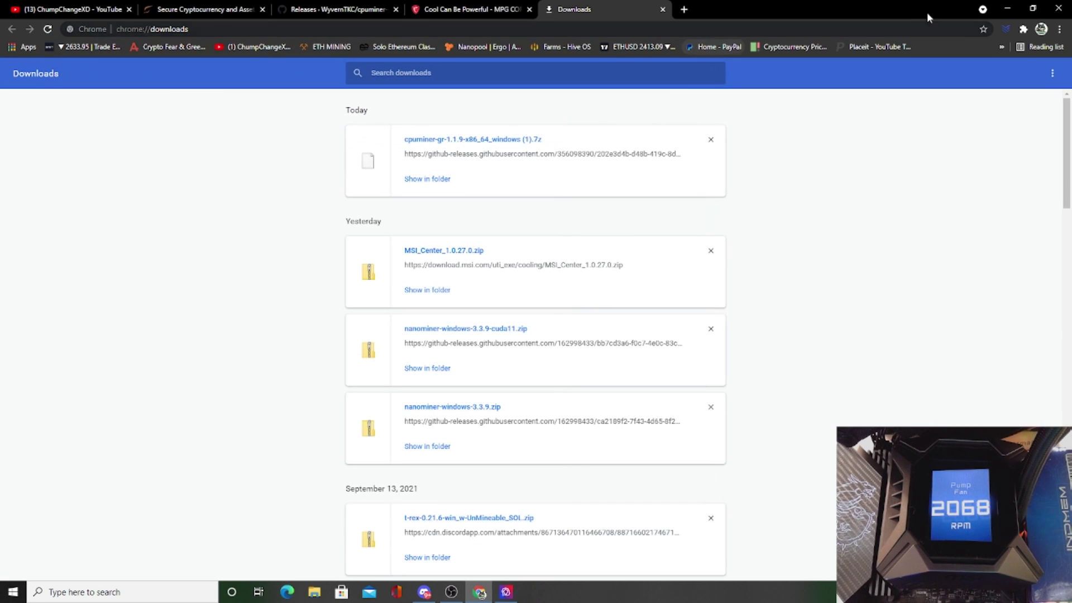
- Minimise the browser, open the CPU folder from the desktop, and move its window nearer the middle of the desktop
{"action": "left_click", "coordinate": [1014, 14]}
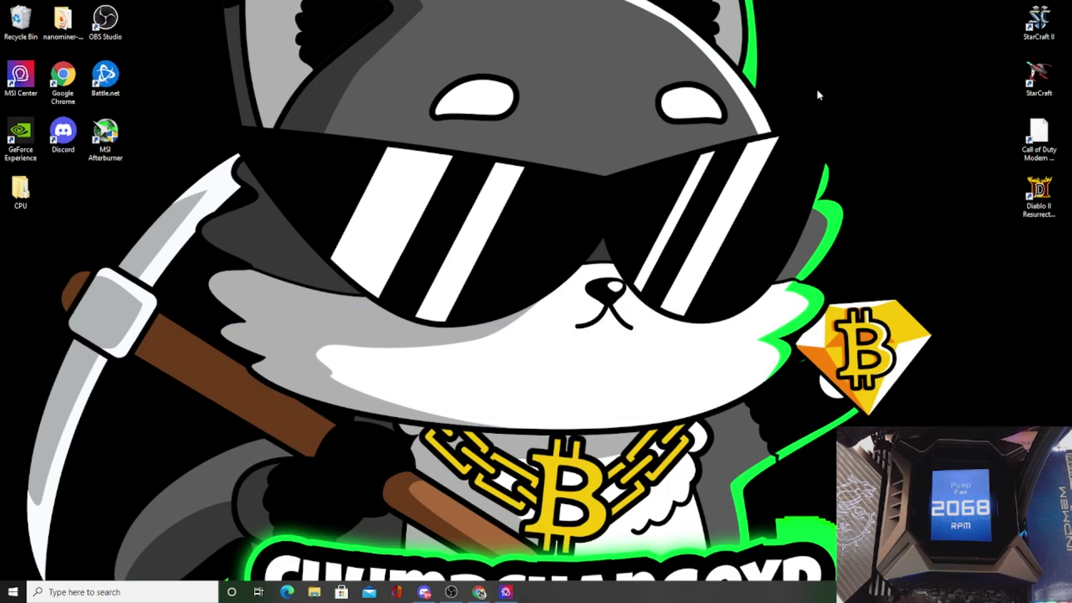
{"action": "double_click", "coordinate": [21, 192]}
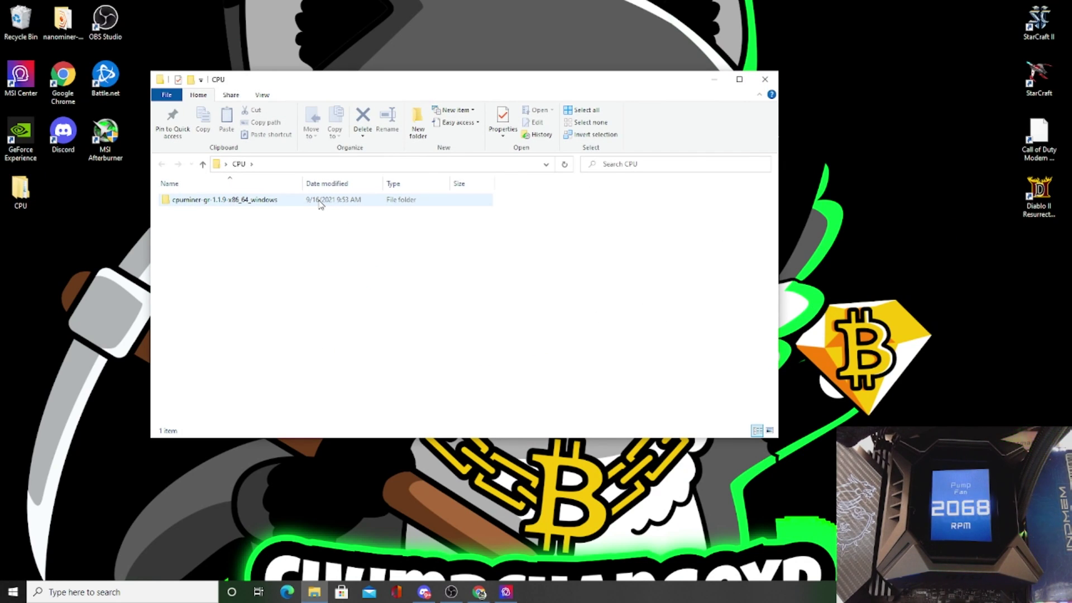
{"action": "left_click_drag", "start_coordinate": [335, 83], "coordinate": [406, 172]}
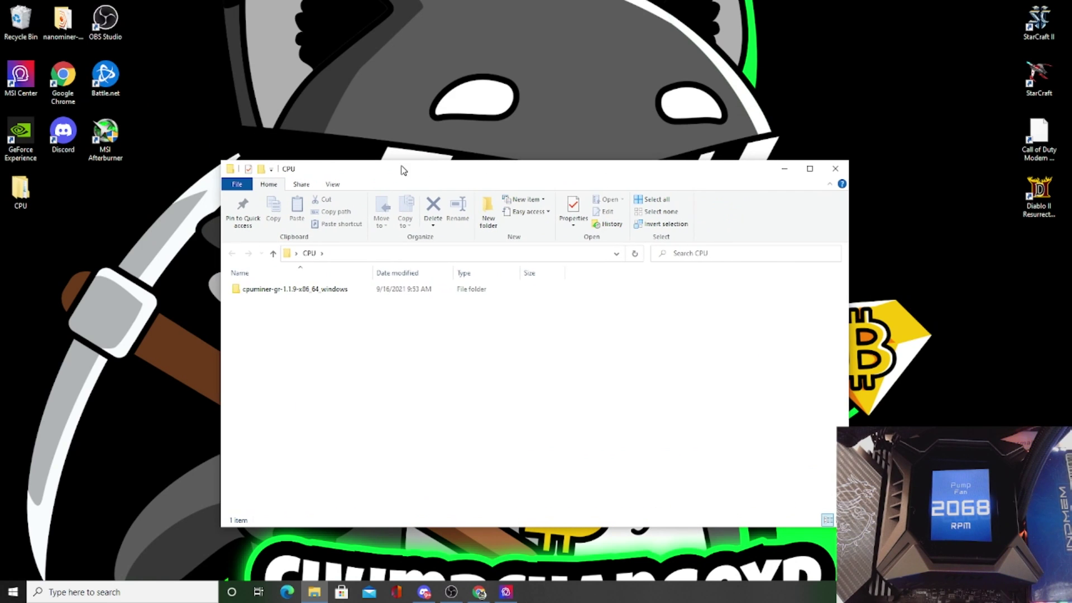
- Open the cpuminer-gr-1.1.9-x86_64_windows folder, review the readme's miner options including --no-tune, and close the readme
{"action": "double_click", "coordinate": [316, 291]}
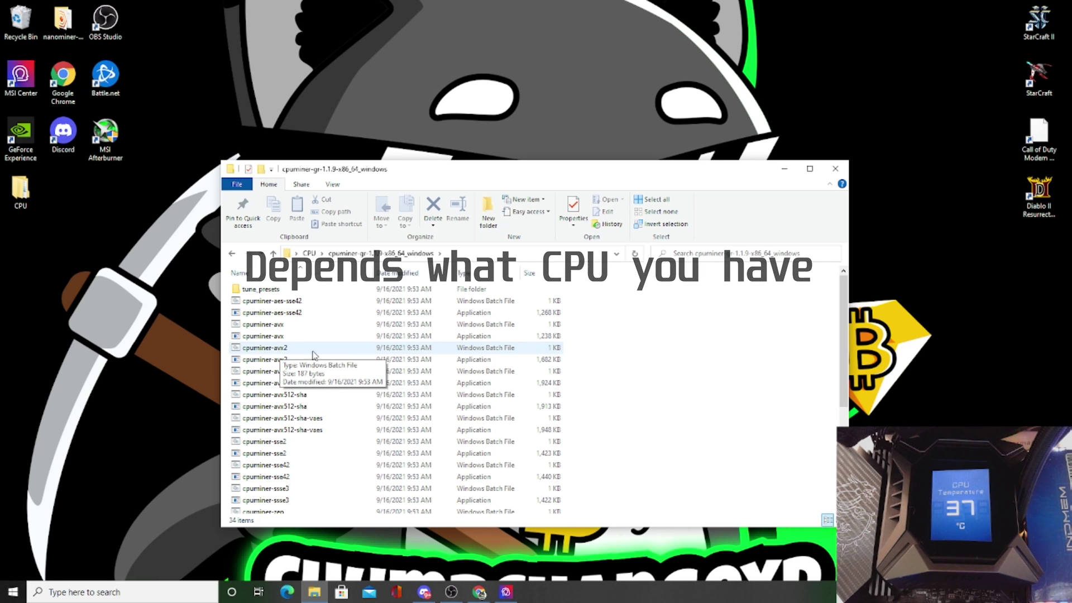
{"action": "scroll", "coordinate": [368, 357], "scroll_direction": "down", "scroll_amount": 5}
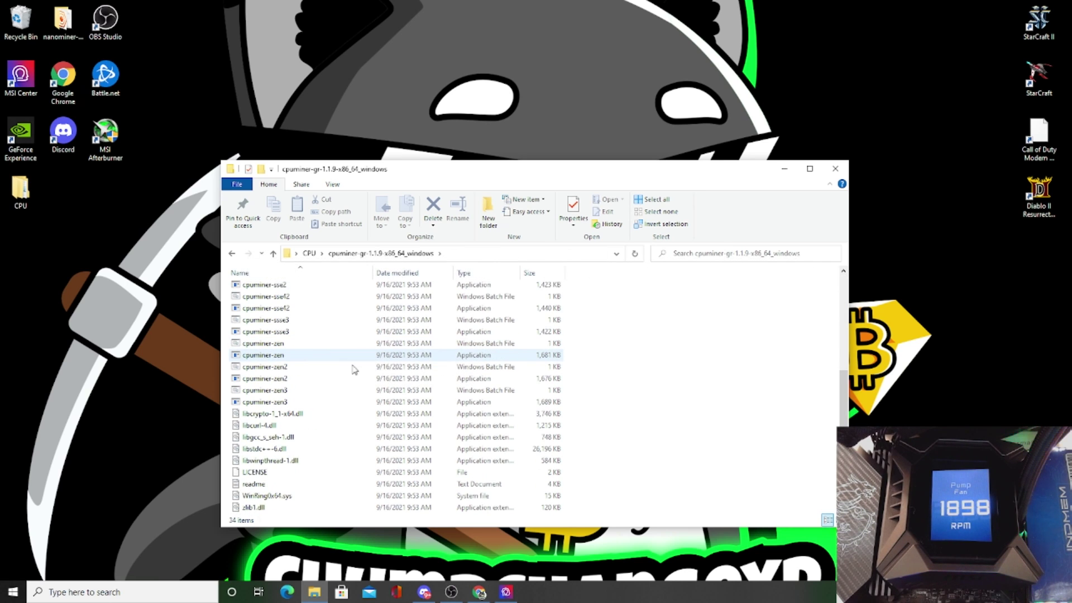
{"action": "left_click", "coordinate": [273, 490]}
{"action": "double_click", "coordinate": [274, 490]}
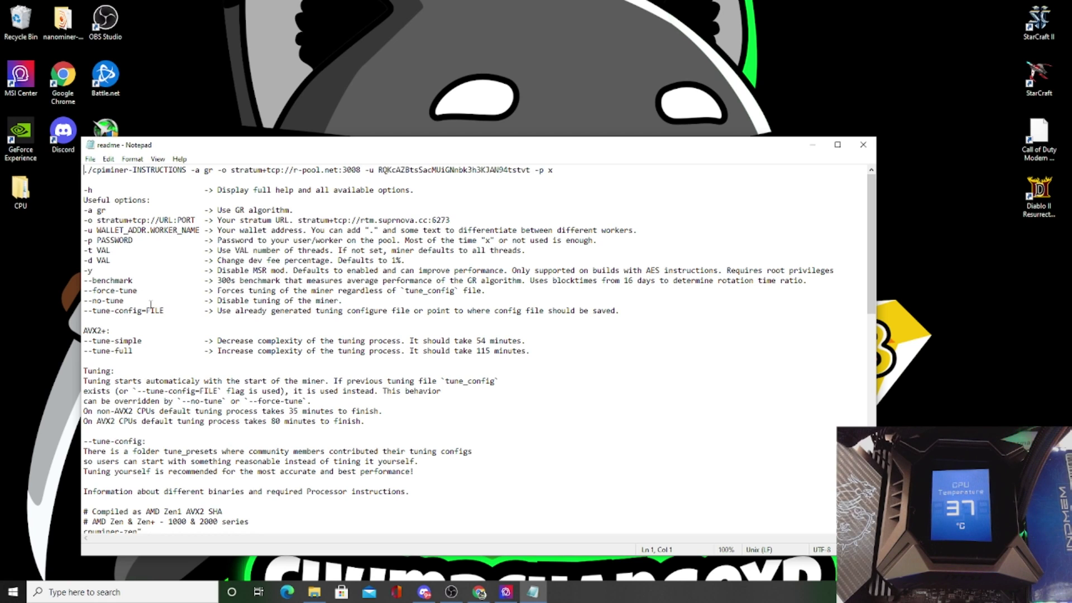
{"action": "left_click_drag", "start_coordinate": [125, 301], "coordinate": [84, 301]}
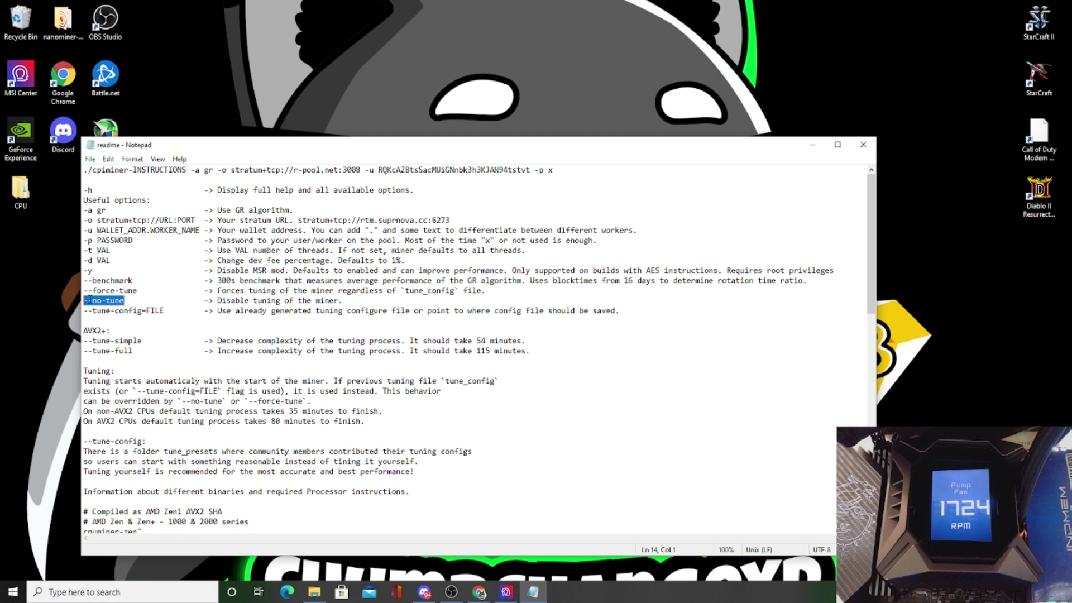
{"action": "left_click", "coordinate": [164, 301]}
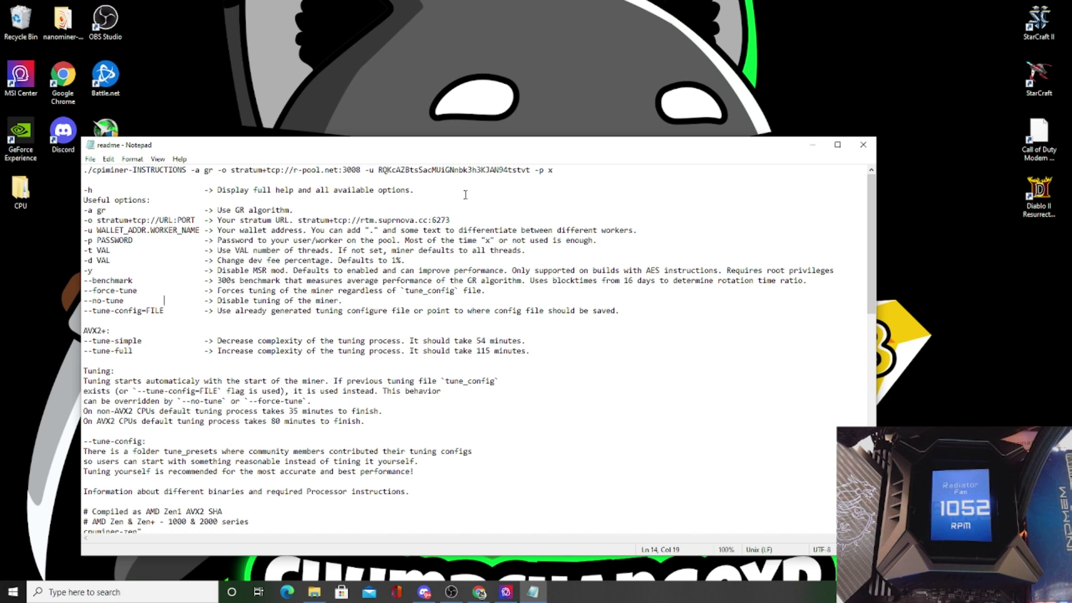
{"action": "left_click", "coordinate": [863, 145]}
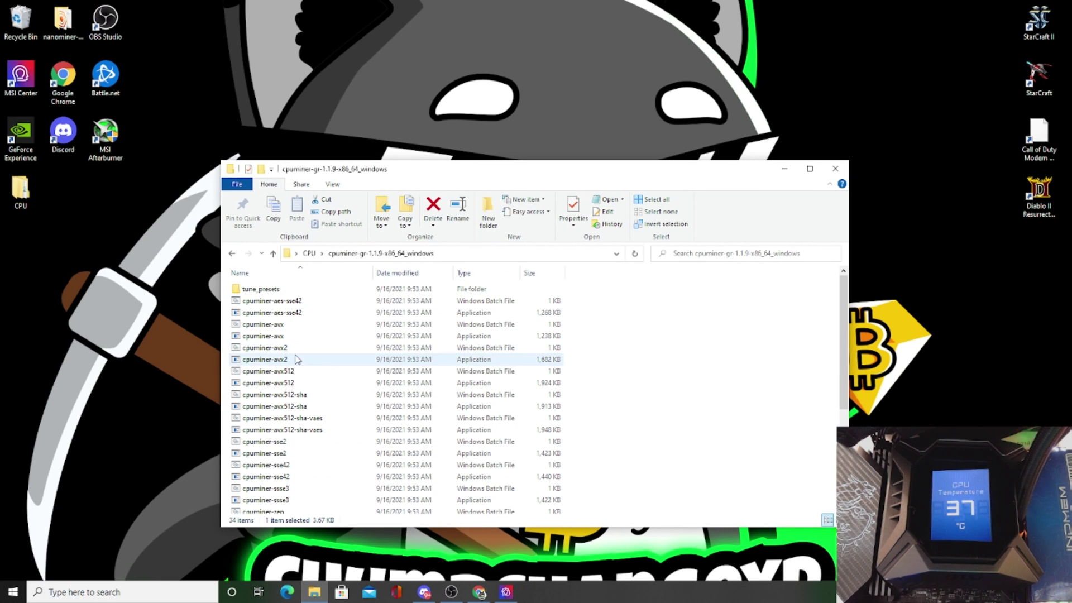
- Open the cpuminer-avx2 batch file for editing in Notepad, allowing it past the SmartScreen warning
{"action": "right_click", "coordinate": [296, 353]}
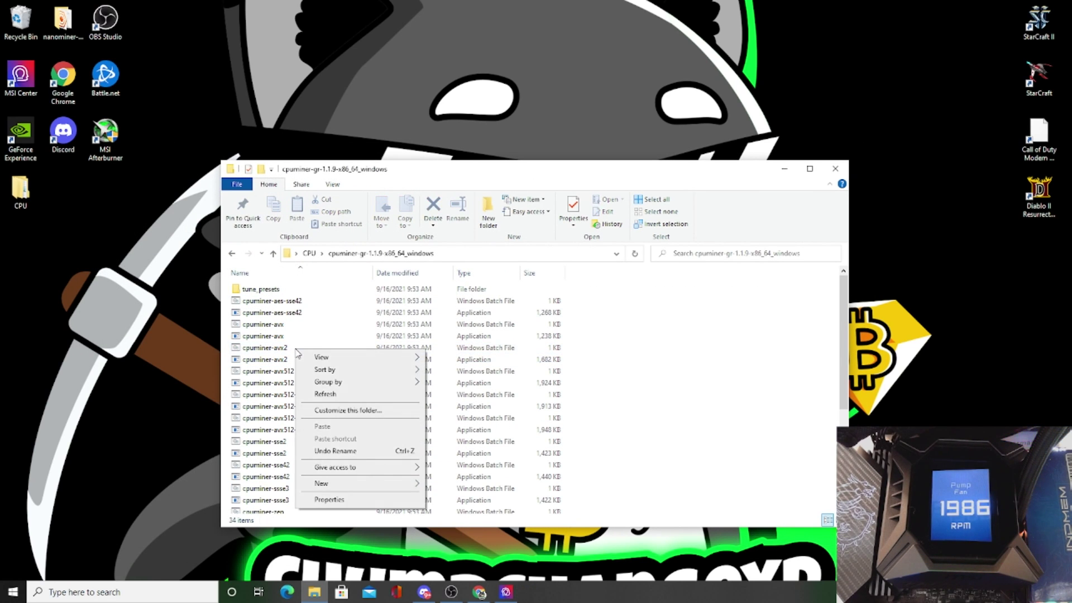
{"action": "right_click", "coordinate": [283, 350]}
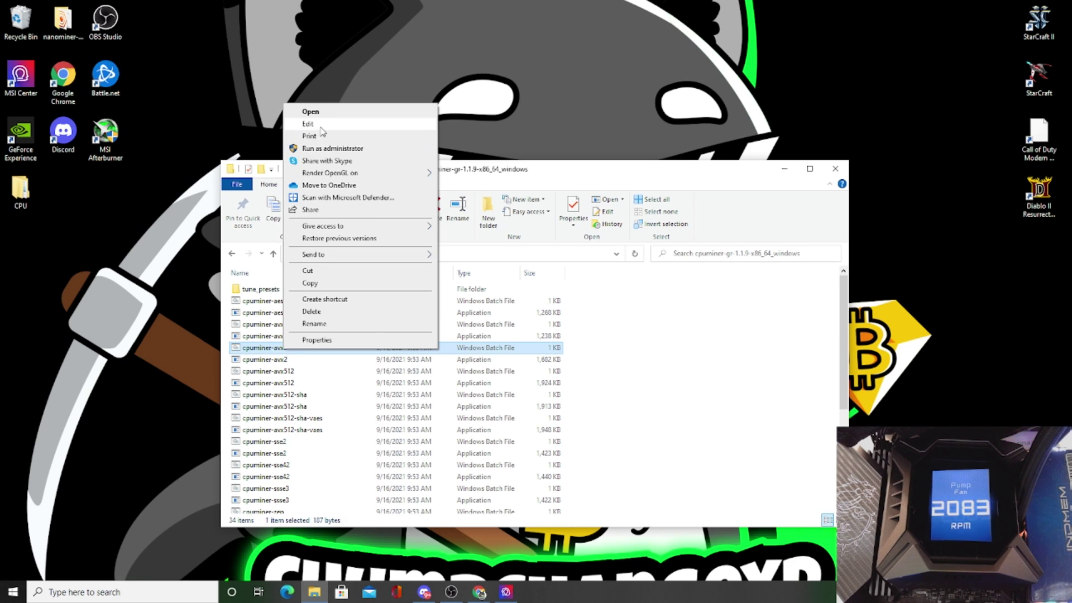
{"action": "left_click", "coordinate": [312, 112]}
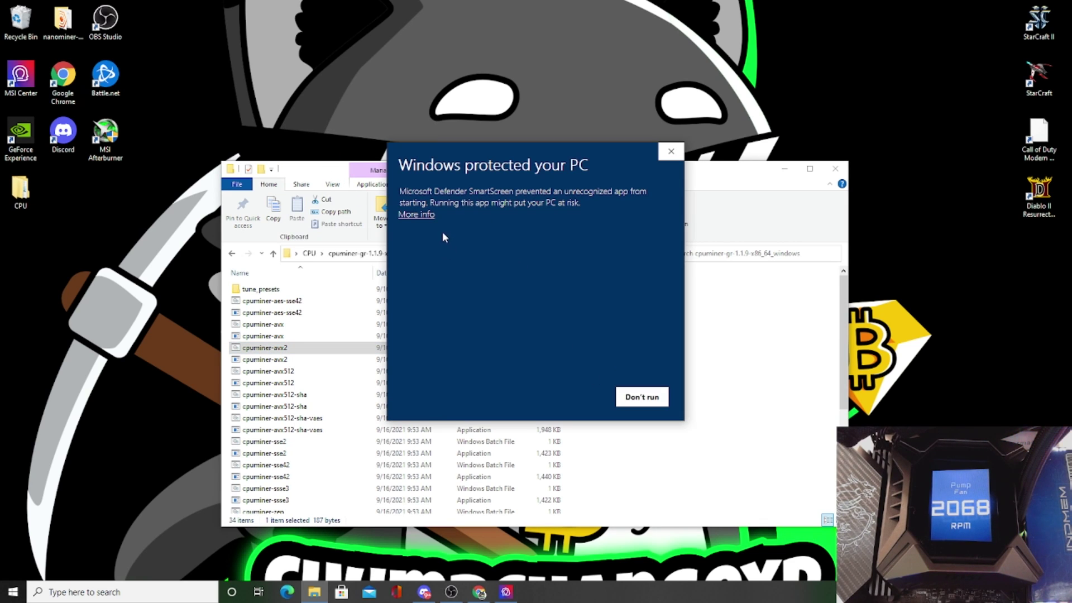
{"action": "left_click", "coordinate": [418, 215]}
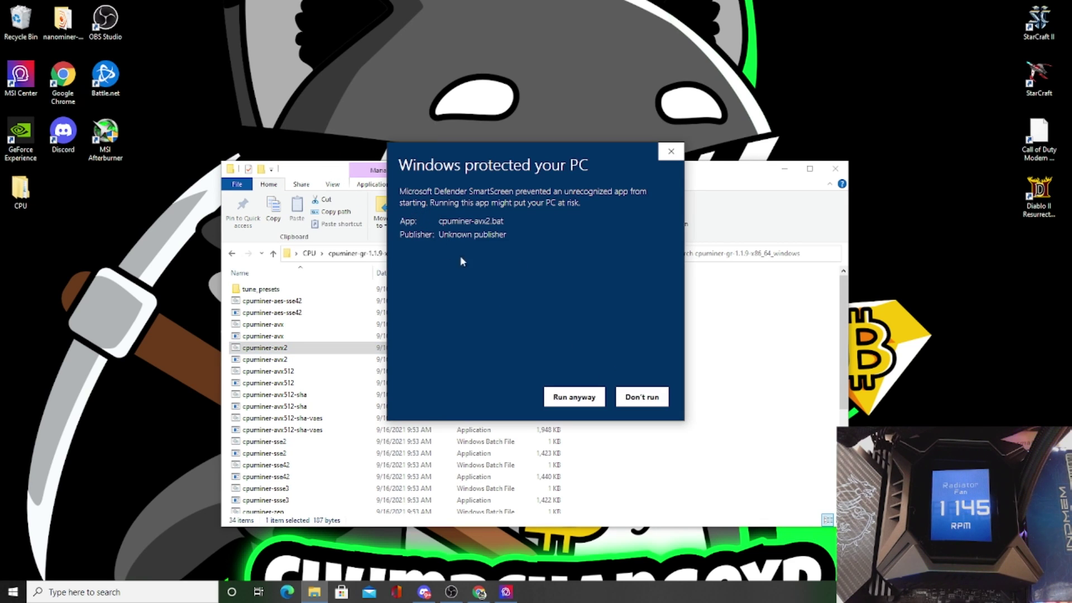
{"action": "left_click", "coordinate": [574, 397]}
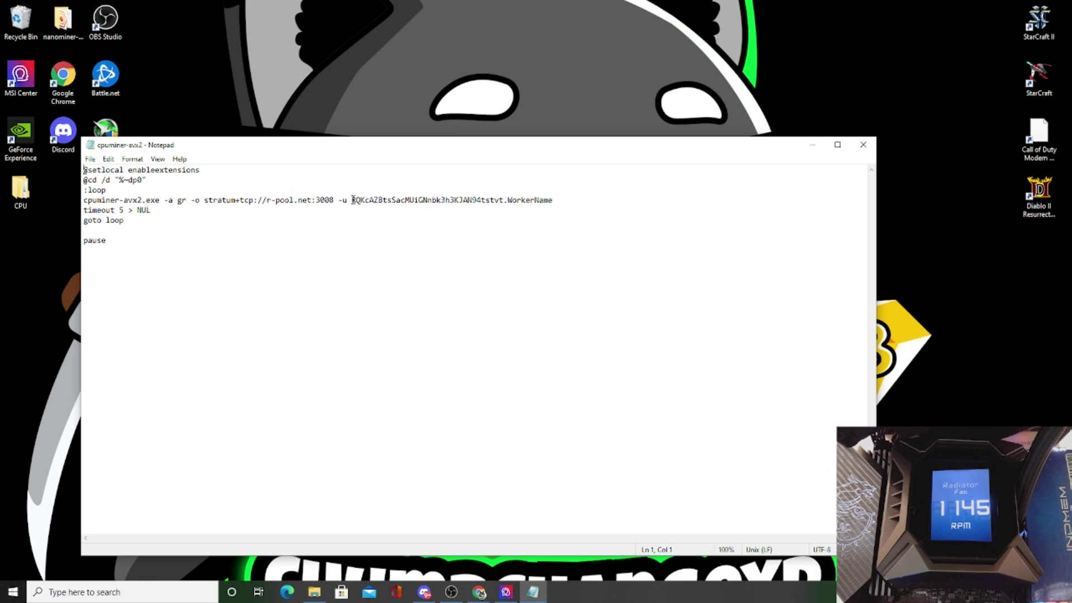
- Append "-t 10 --no-tune" after WorkerName in the miner command line, save the batch file, and close it
{"action": "left_click_drag", "start_coordinate": [352, 200], "coordinate": [504, 201]}
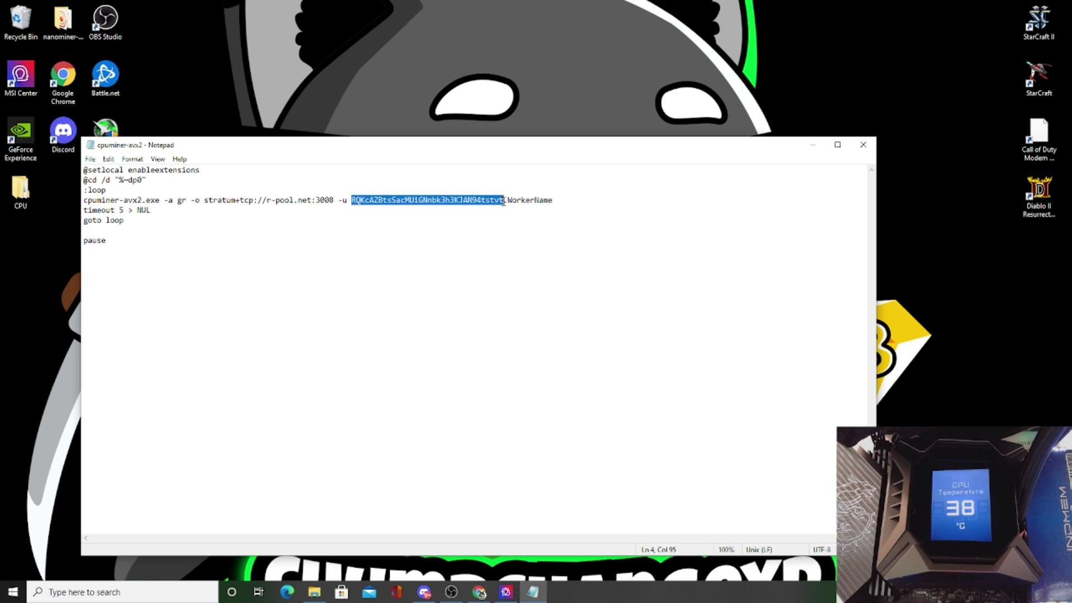
{"action": "left_click", "coordinate": [523, 203]}
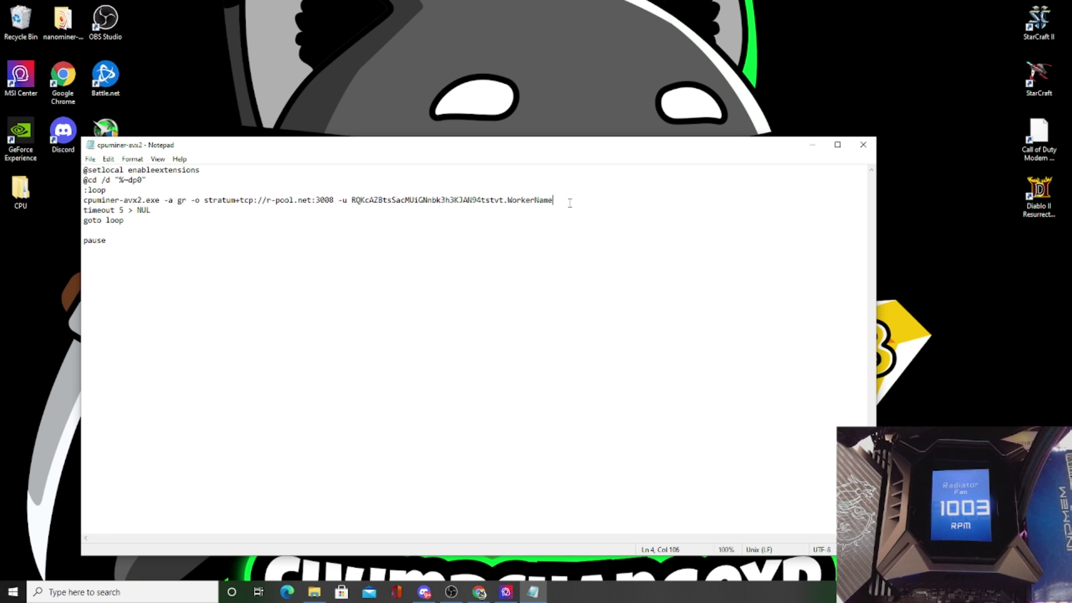
{"action": "type", "text": "-t"}
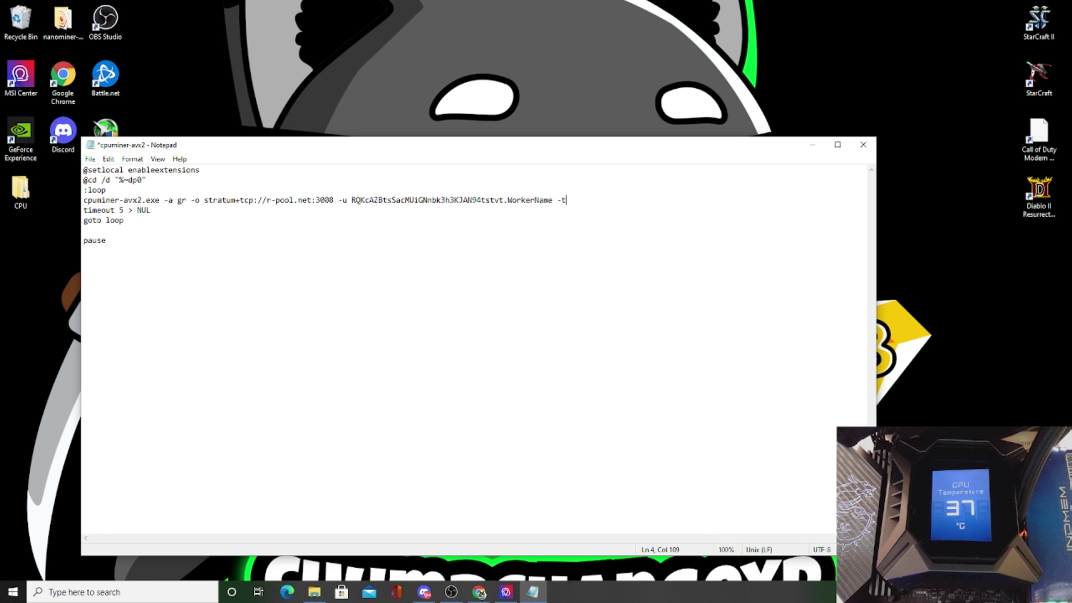
{"action": "type", "text": " 10"}
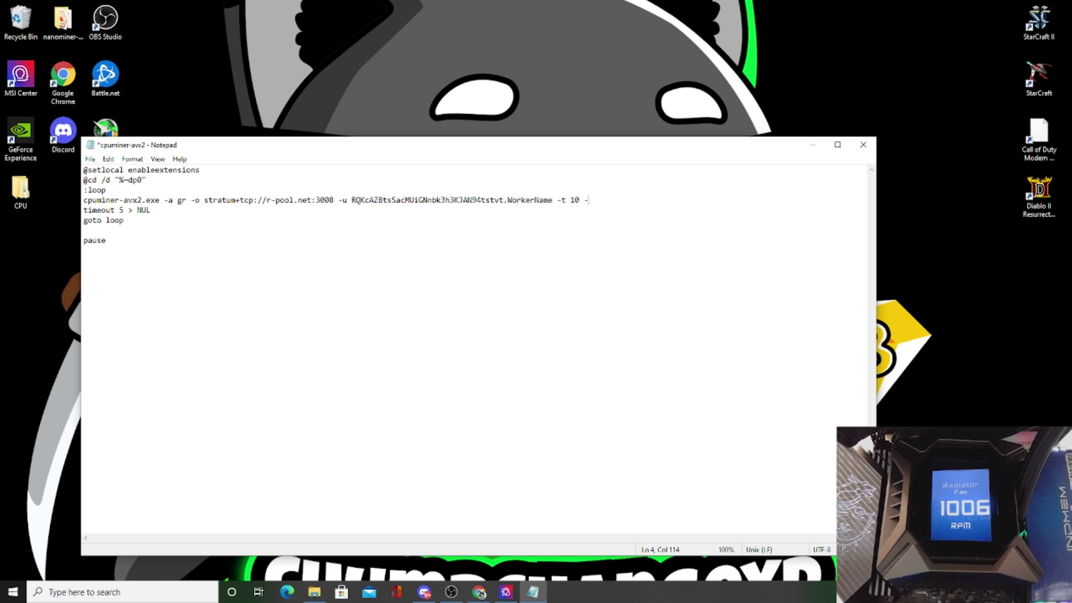
{"action": "type", "text": "--no"}
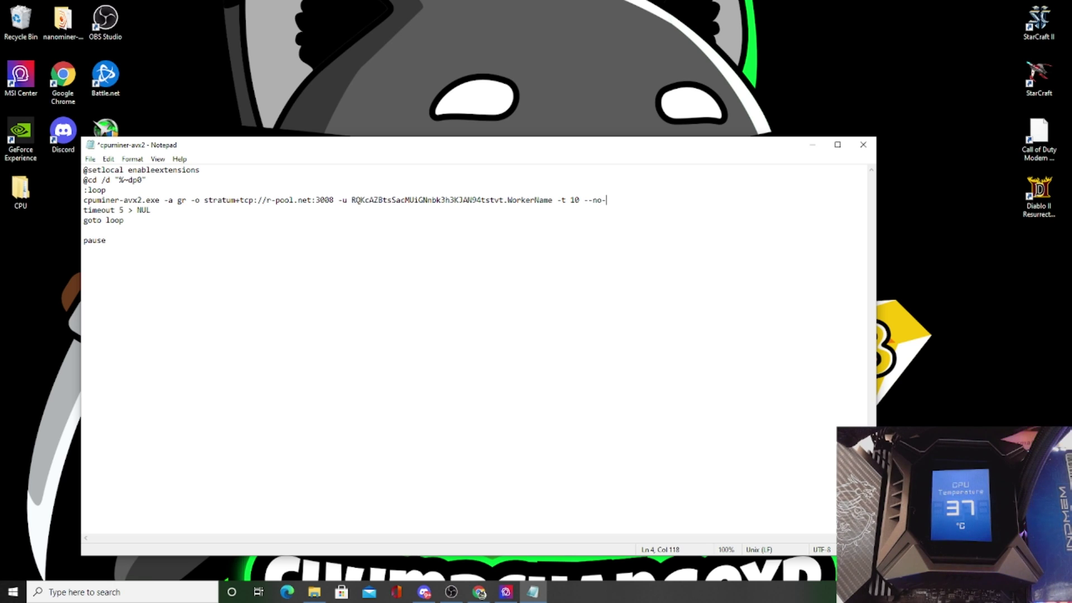
{"action": "type", "text": "-tune"}
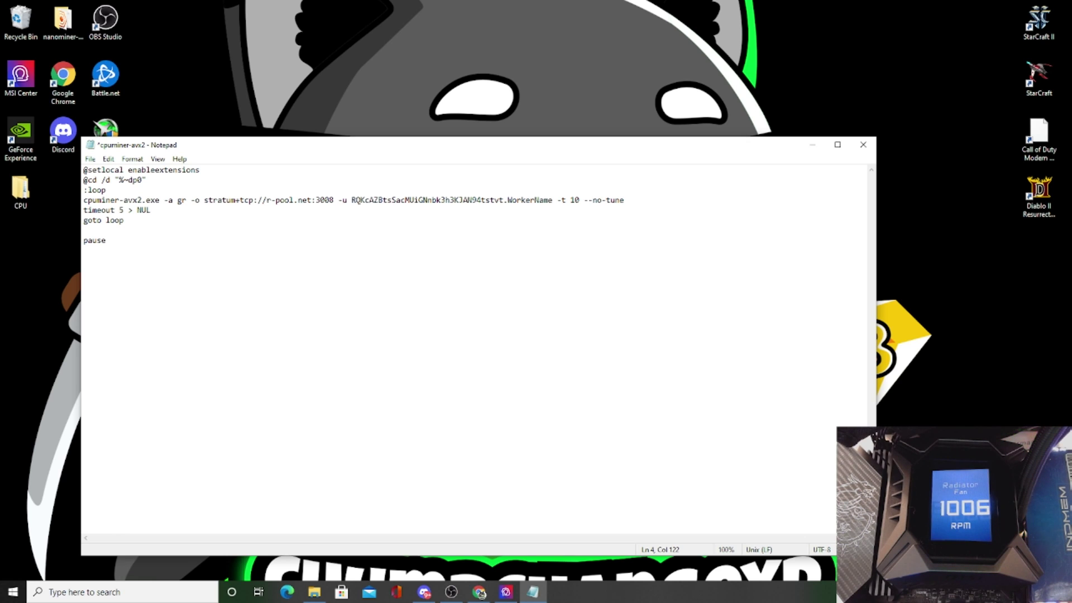
{"action": "key", "text": "ctrl+s"}
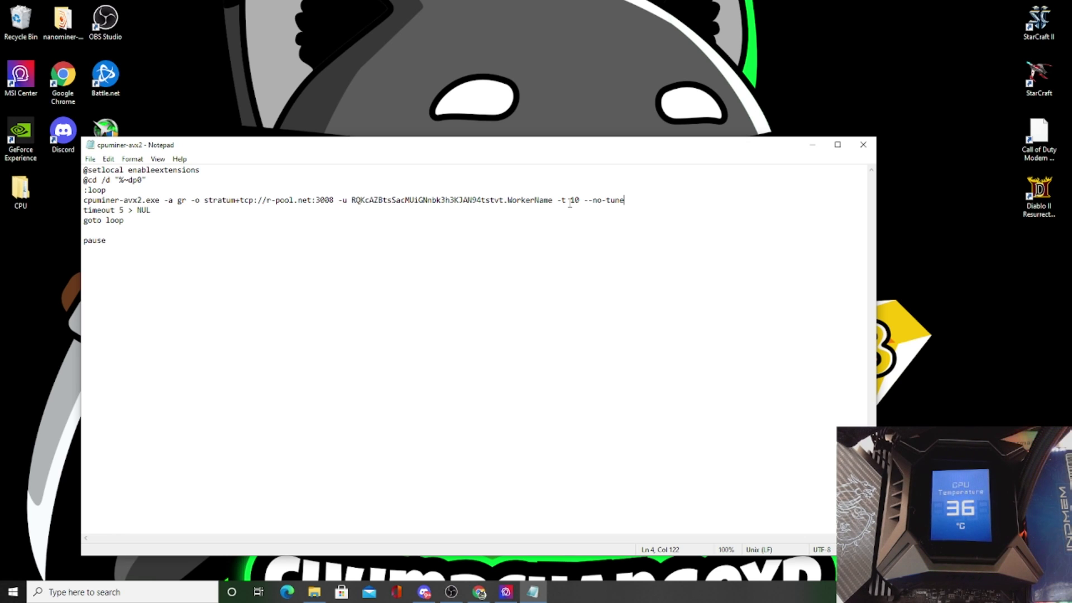
{"action": "left_click", "coordinate": [863, 146]}
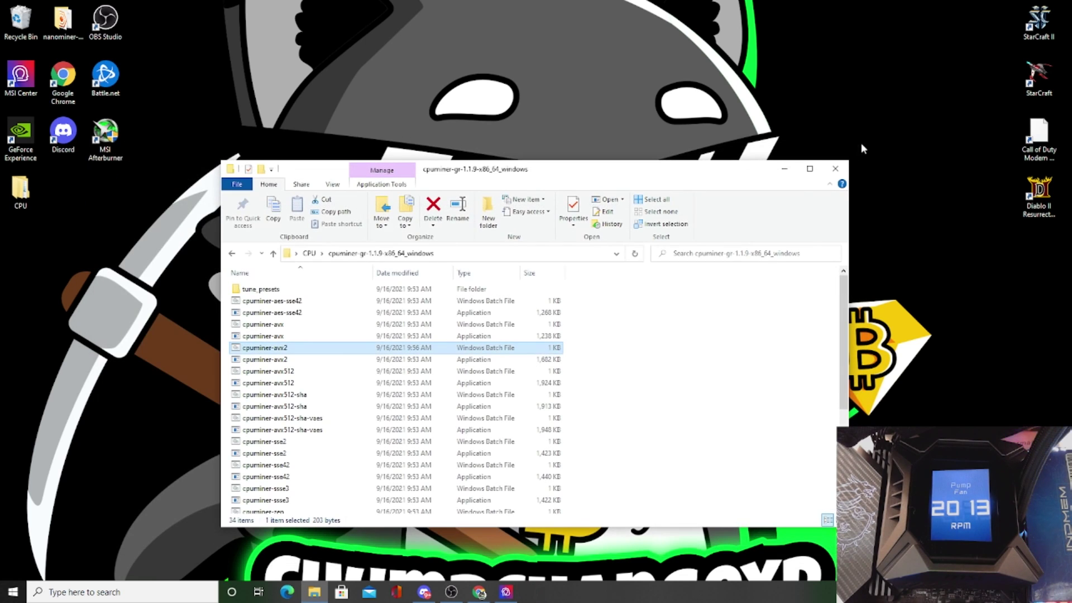
{"action": "right_click", "coordinate": [292, 352]}
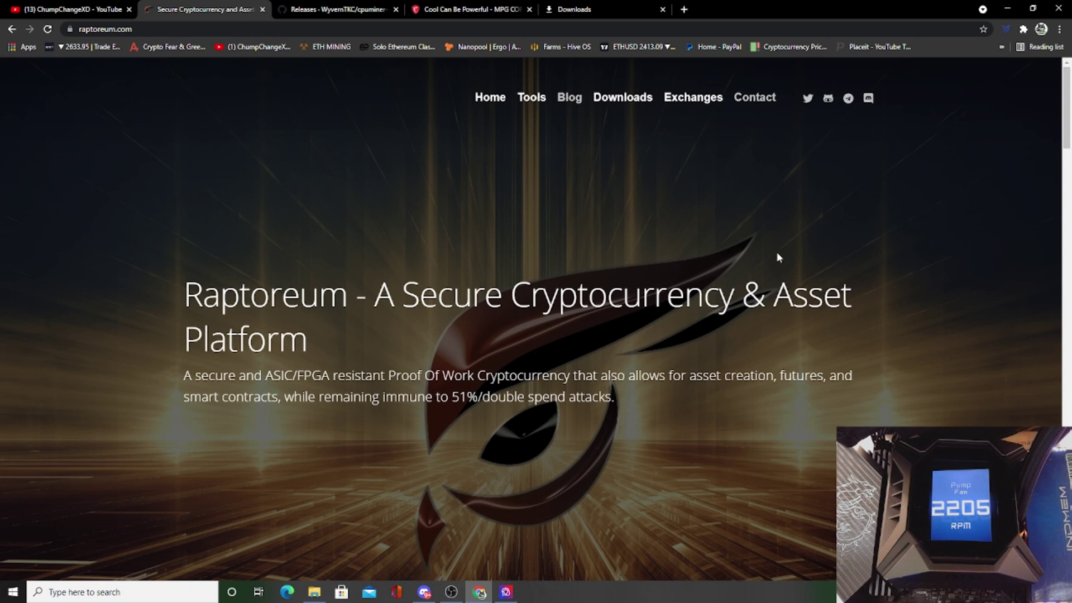
- Download raptoreum-1.2.15.2-win64-setup.exe through the Raptoreum site's wallet download link and run it despite the SmartScreen warning
{"action": "mouse_move", "coordinate": [622, 99]}
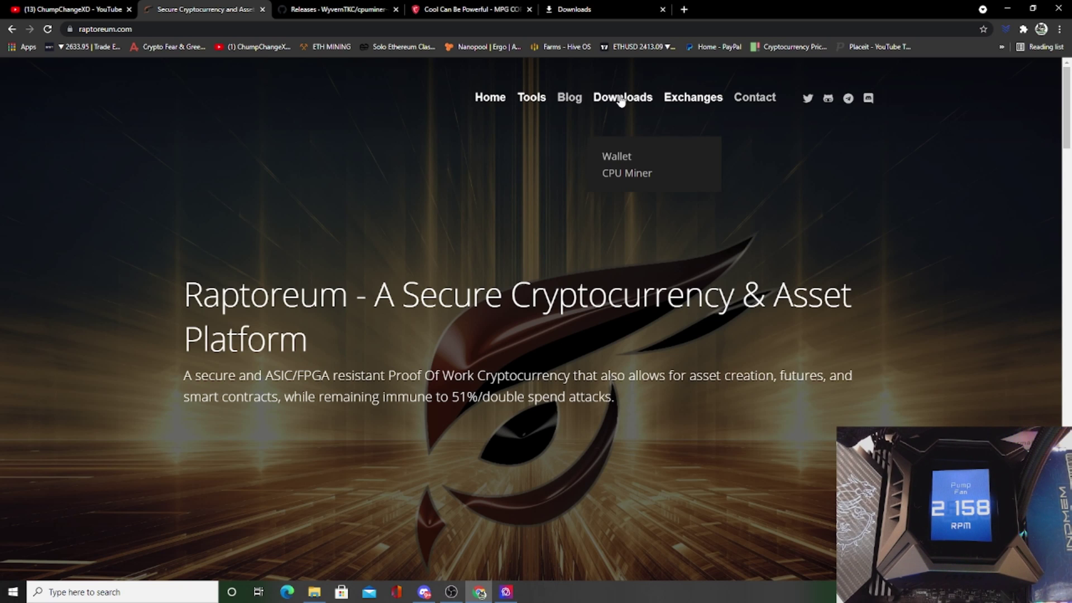
{"action": "left_click", "coordinate": [616, 159]}
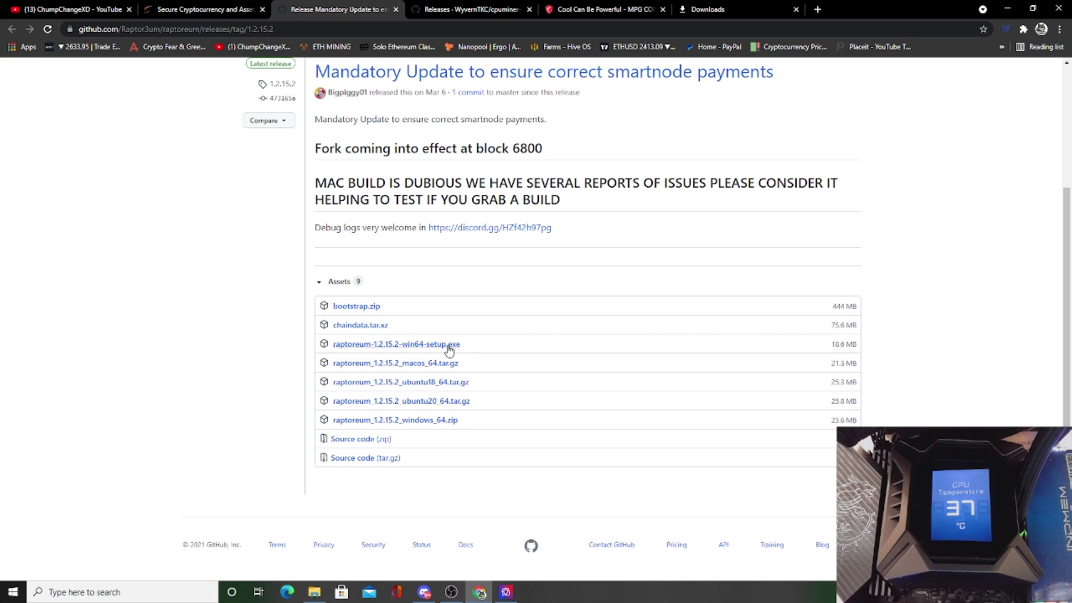
{"action": "left_click", "coordinate": [78, 561]}
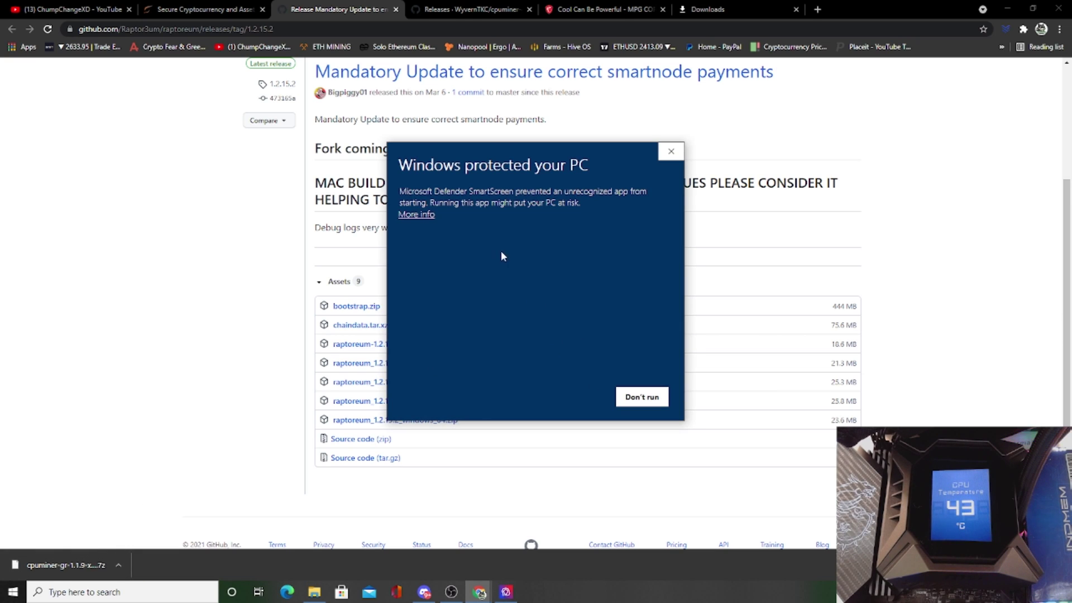
{"action": "left_click", "coordinate": [423, 214]}
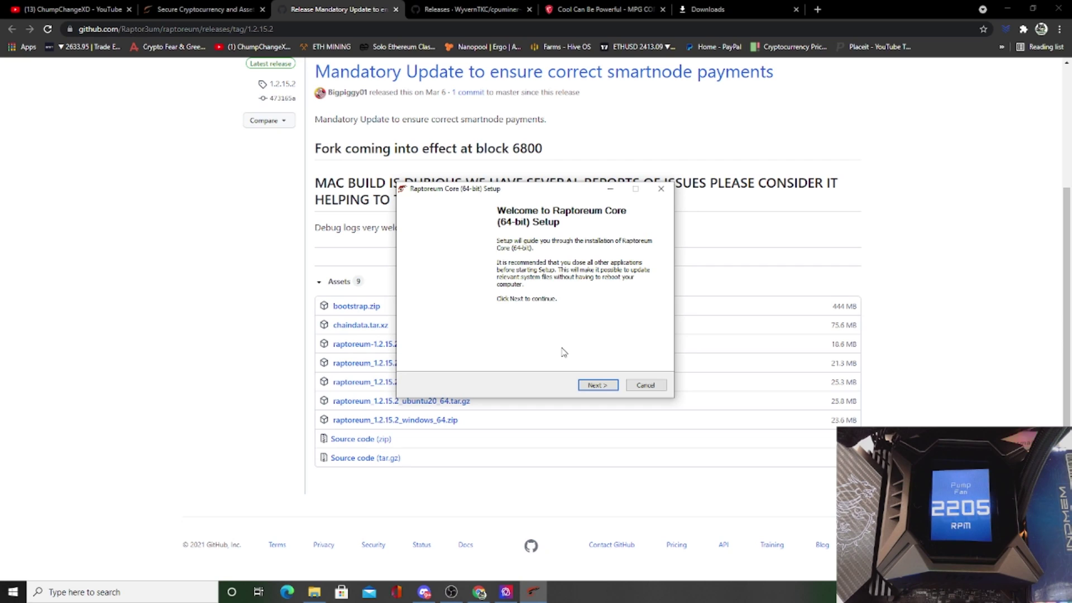
- Install Raptoreum Core (64-bit) with the setup's default options
{"action": "left_click", "coordinate": [596, 387]}
{"action": "left_click", "coordinate": [596, 387]}
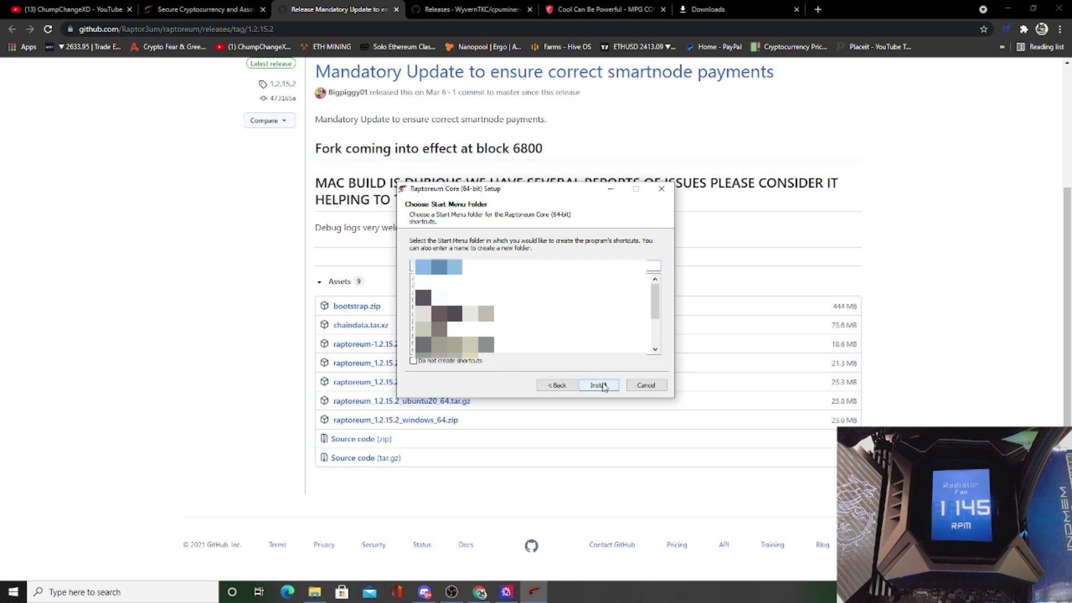
{"action": "left_click", "coordinate": [604, 385]}
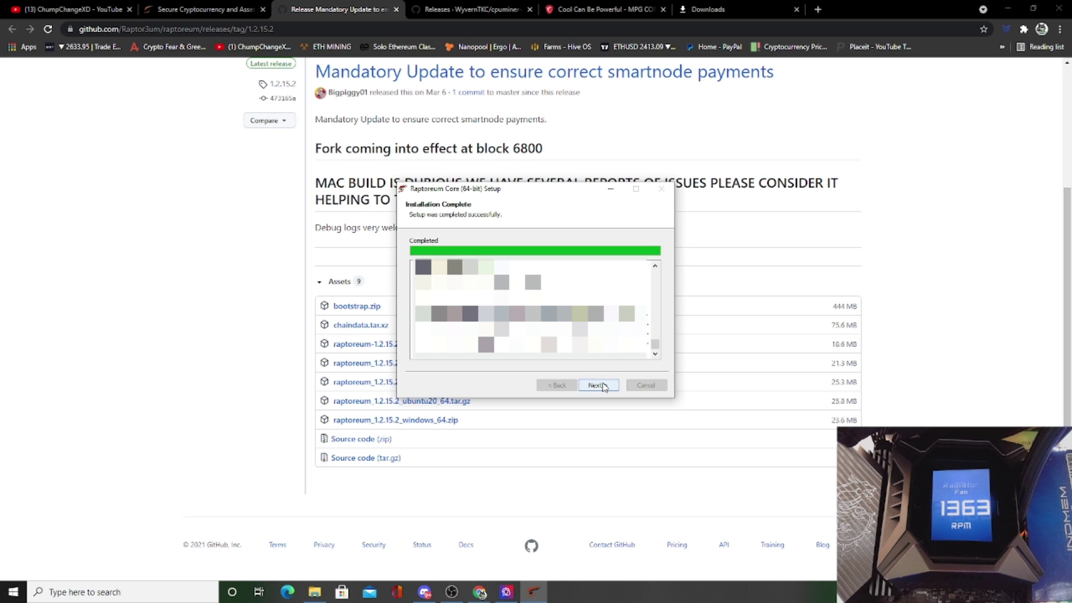
{"action": "left_click", "coordinate": [598, 385]}
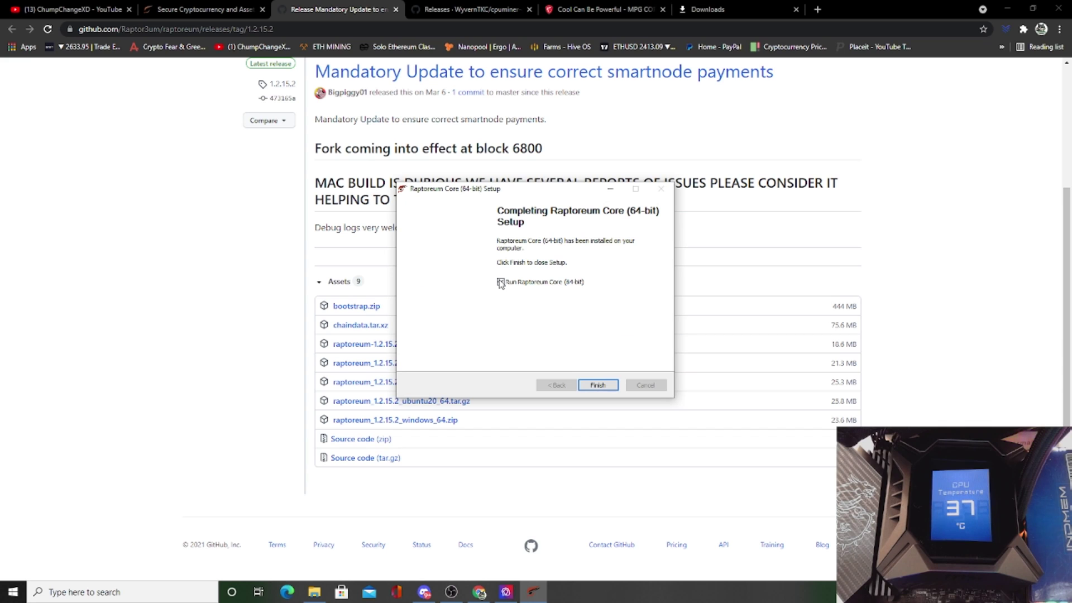
- Finish the setup with Raptoreum Core launching, accept the default data directory, and hide the wallet's synchronisation overlay
{"action": "left_click", "coordinate": [598, 385]}
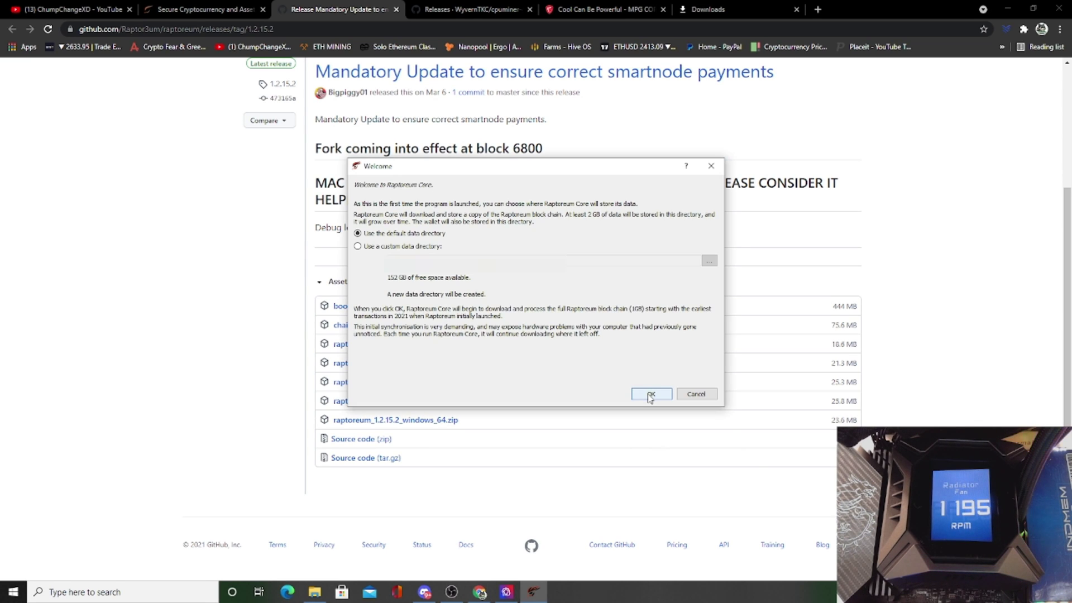
{"action": "left_click", "coordinate": [651, 394]}
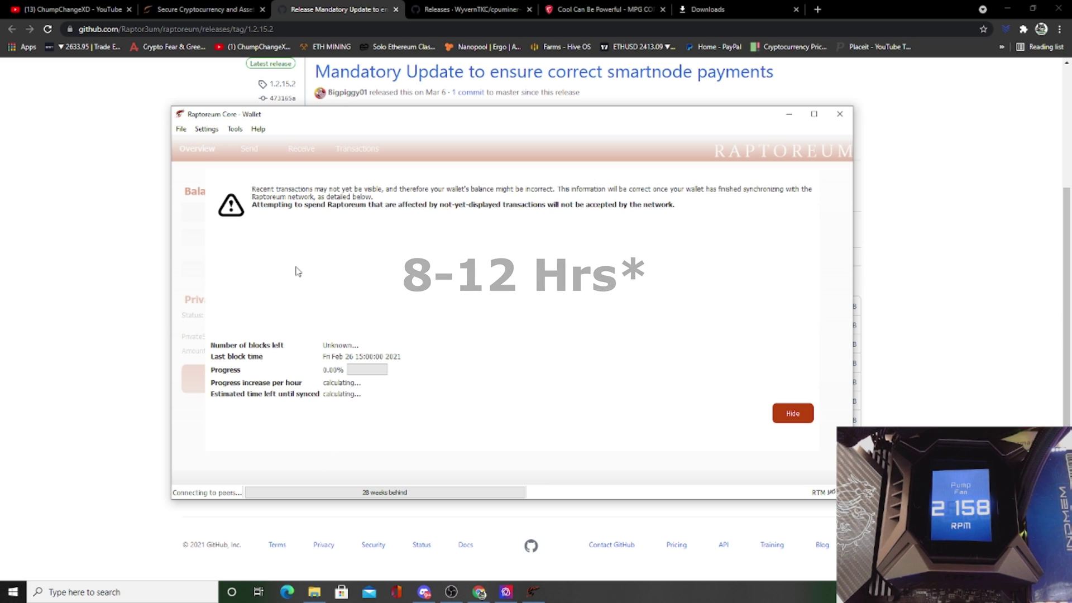
{"action": "left_click", "coordinate": [783, 418]}
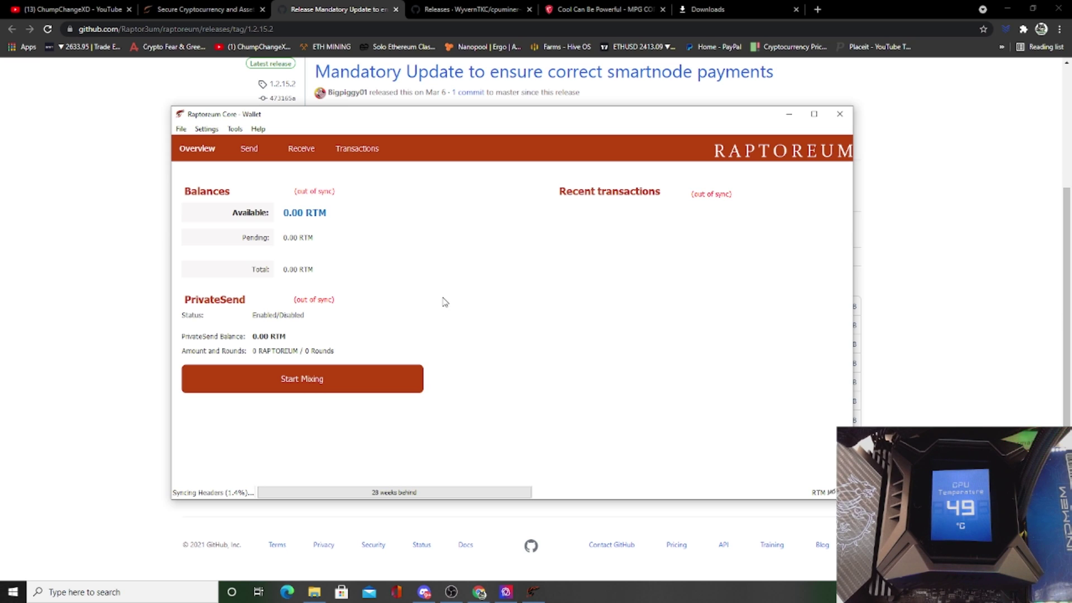
- Look through the wallet's Send, Receive and Transactions pages and return to the Overview
{"action": "left_click", "coordinate": [249, 148]}
{"action": "left_click", "coordinate": [296, 150]}
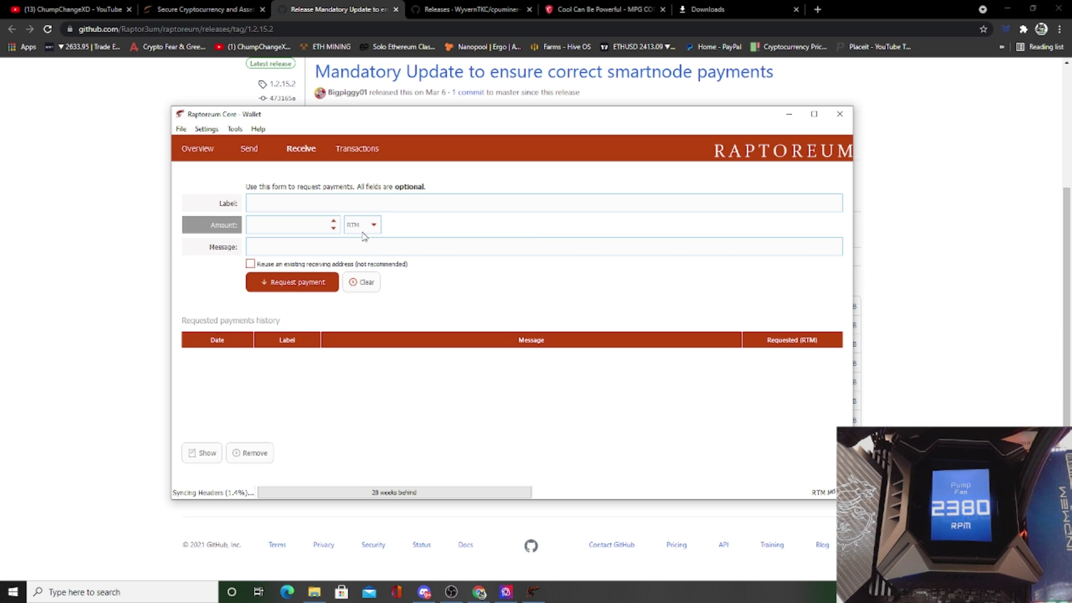
{"action": "left_click", "coordinate": [355, 151]}
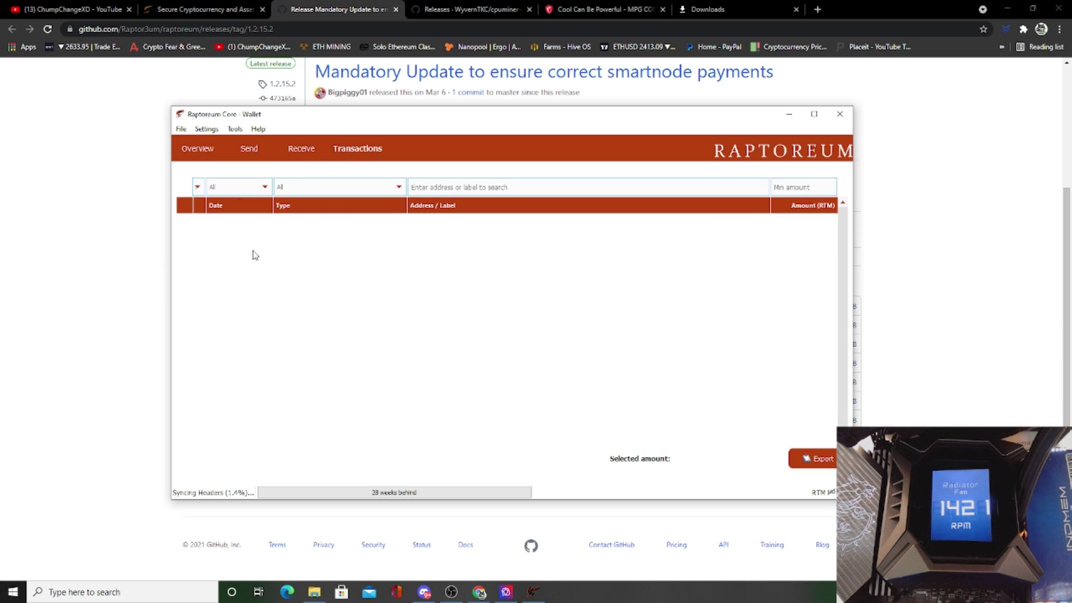
{"action": "left_click", "coordinate": [200, 158]}
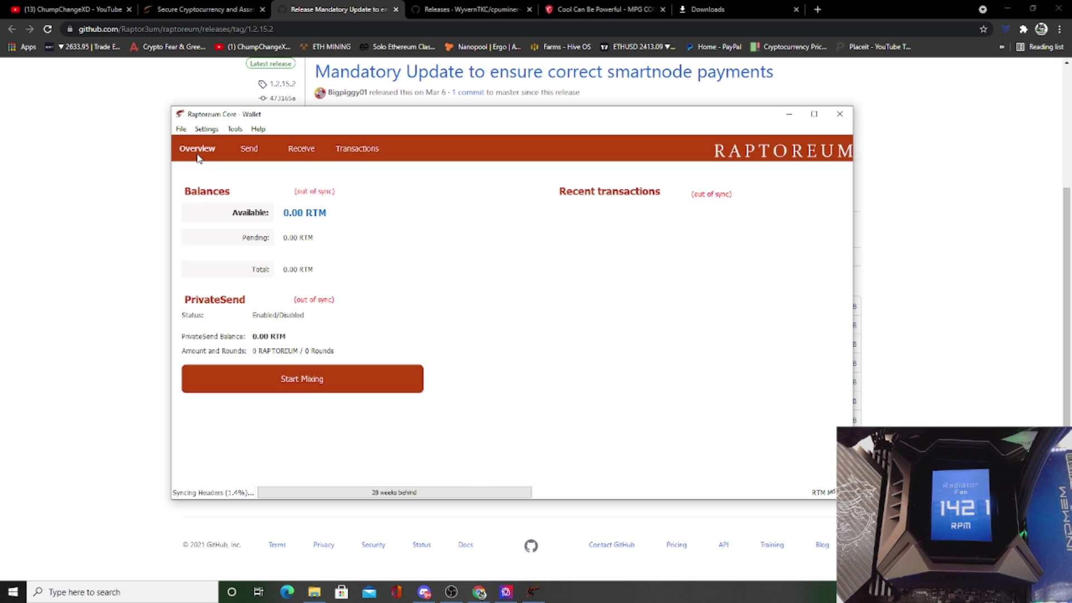
- Copy the wallet's existing receiving address from the Receiving addresses list and close the list
{"action": "left_click", "coordinate": [182, 129]}
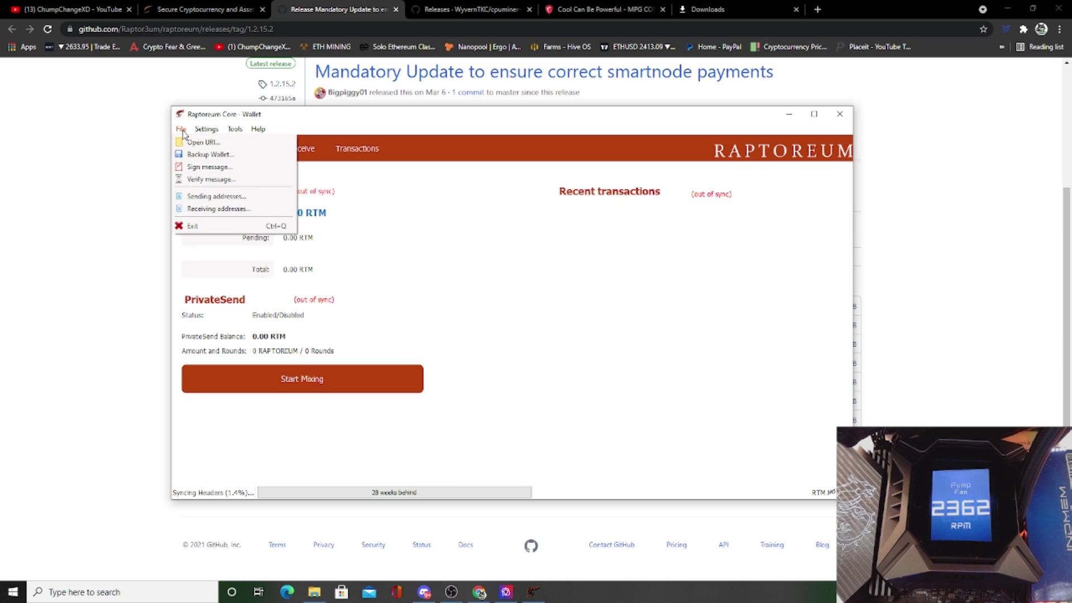
{"action": "left_click", "coordinate": [209, 209]}
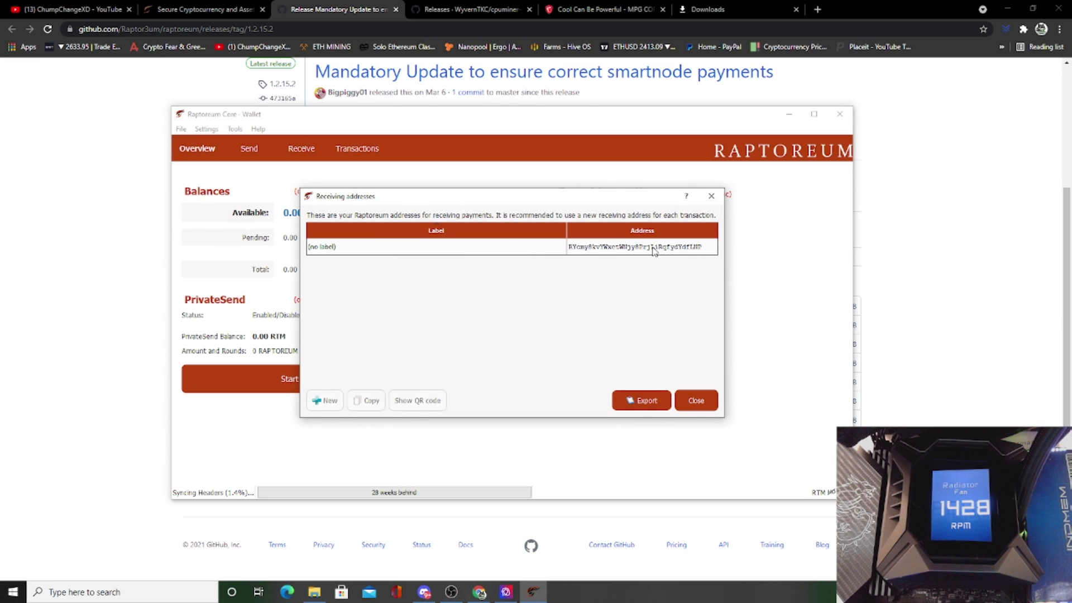
{"action": "left_click", "coordinate": [618, 249]}
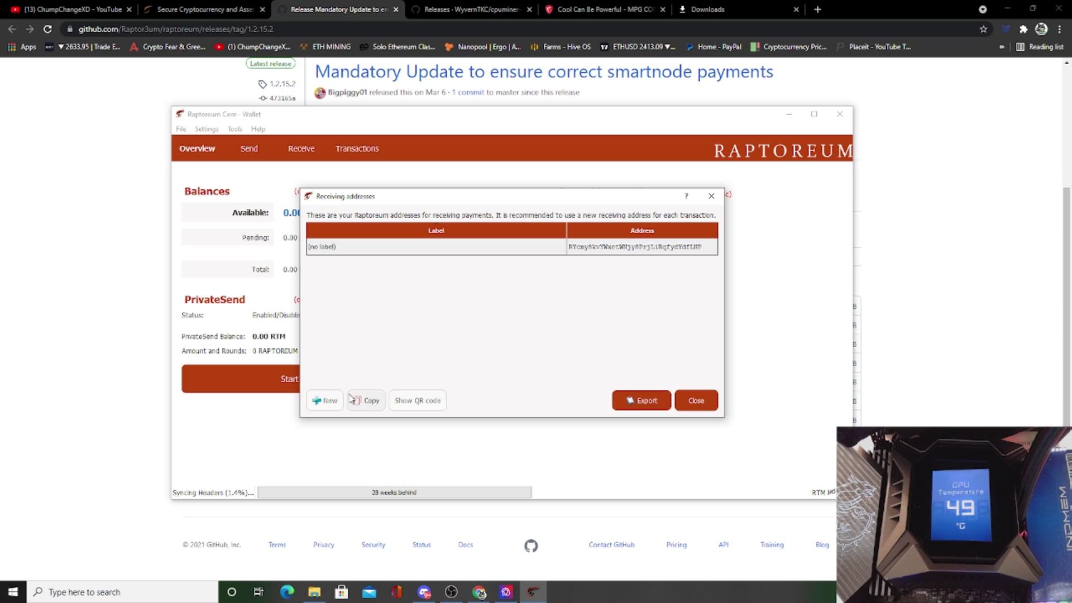
{"action": "left_click", "coordinate": [712, 196]}
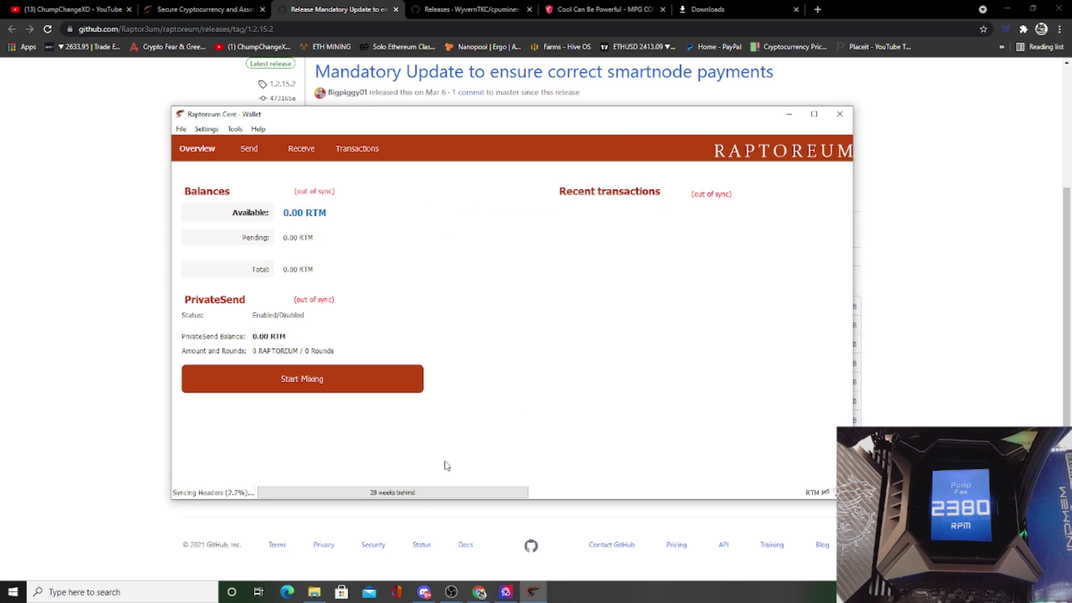
- In the cpuminer-avx2 batch file, replace the wallet address with the copied one, set the worker name to TestBench, then save and close it
{"action": "left_click", "coordinate": [324, 596]}
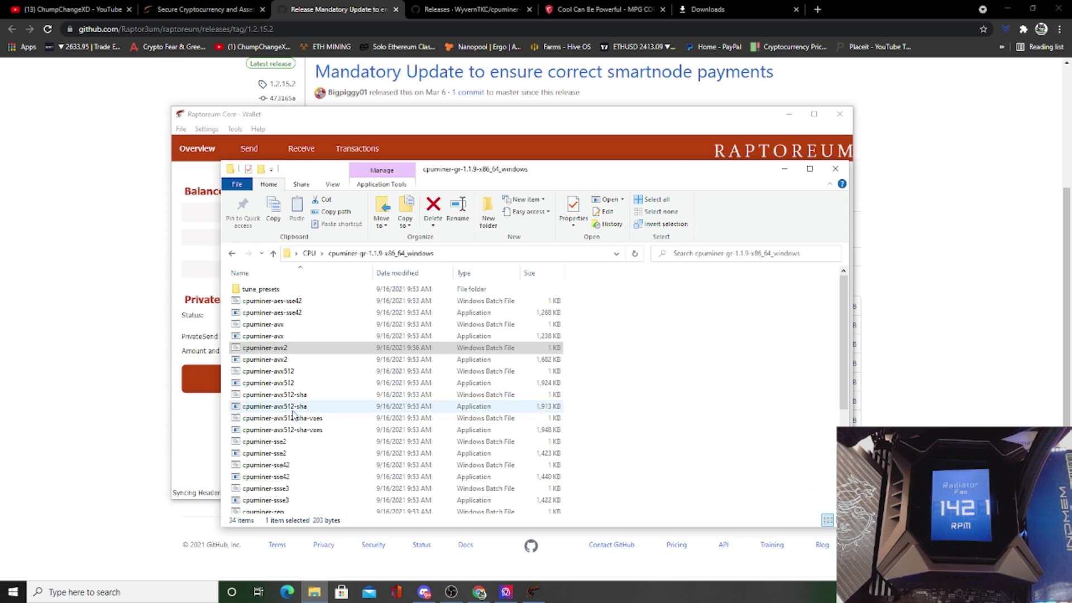
{"action": "right_click", "coordinate": [271, 347]}
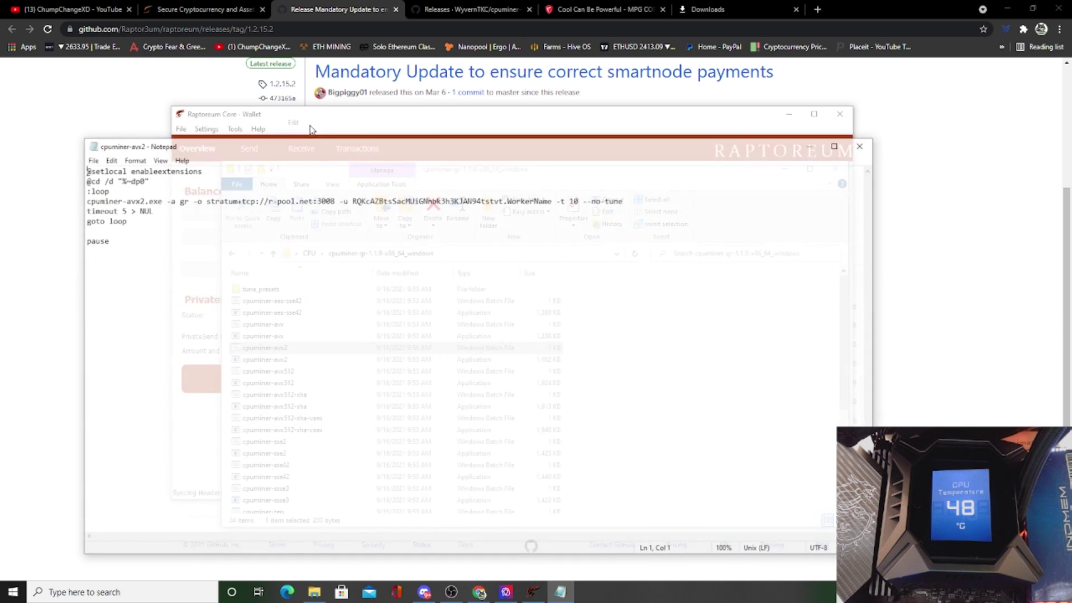
{"action": "left_click", "coordinate": [310, 124]}
{"action": "left_click_drag", "start_coordinate": [352, 200], "coordinate": [502, 205]}
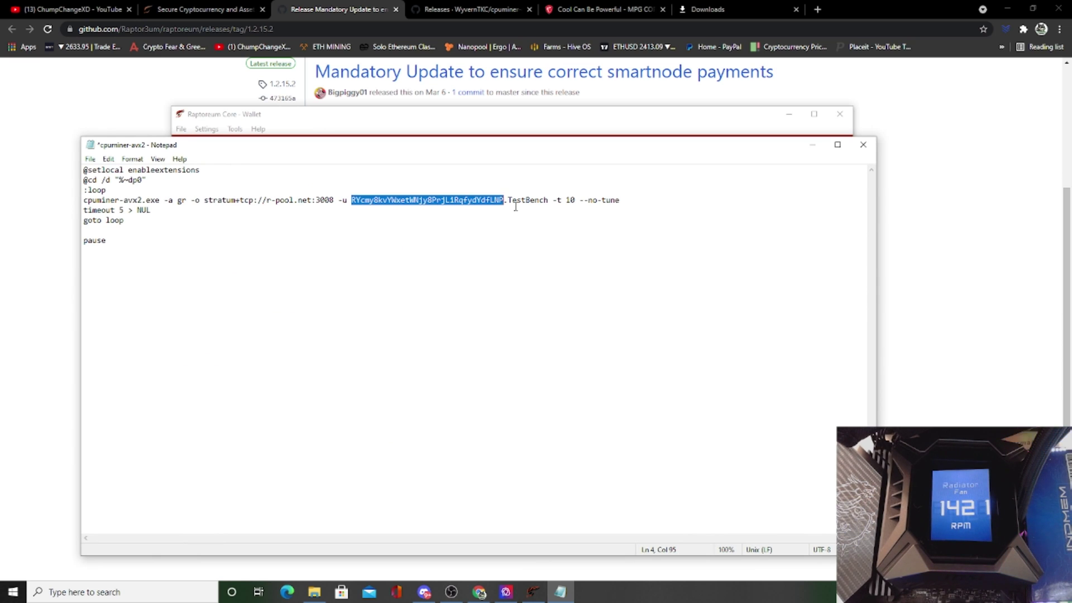
{"action": "left_click_drag", "start_coordinate": [508, 200], "coordinate": [549, 201]}
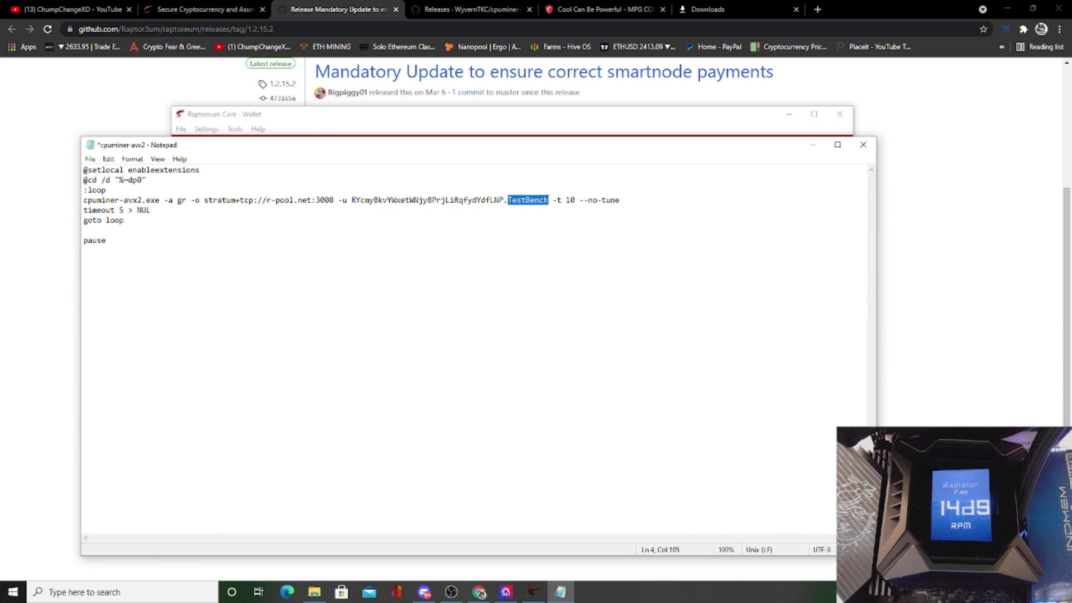
{"action": "left_click", "coordinate": [560, 236]}
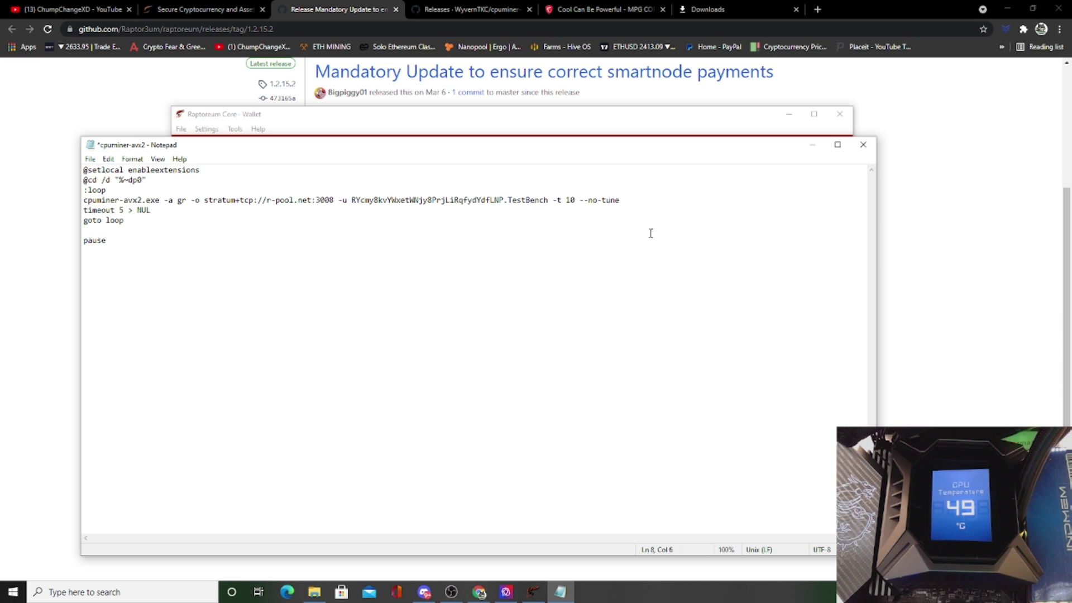
{"action": "key", "text": "ctrl+s"}
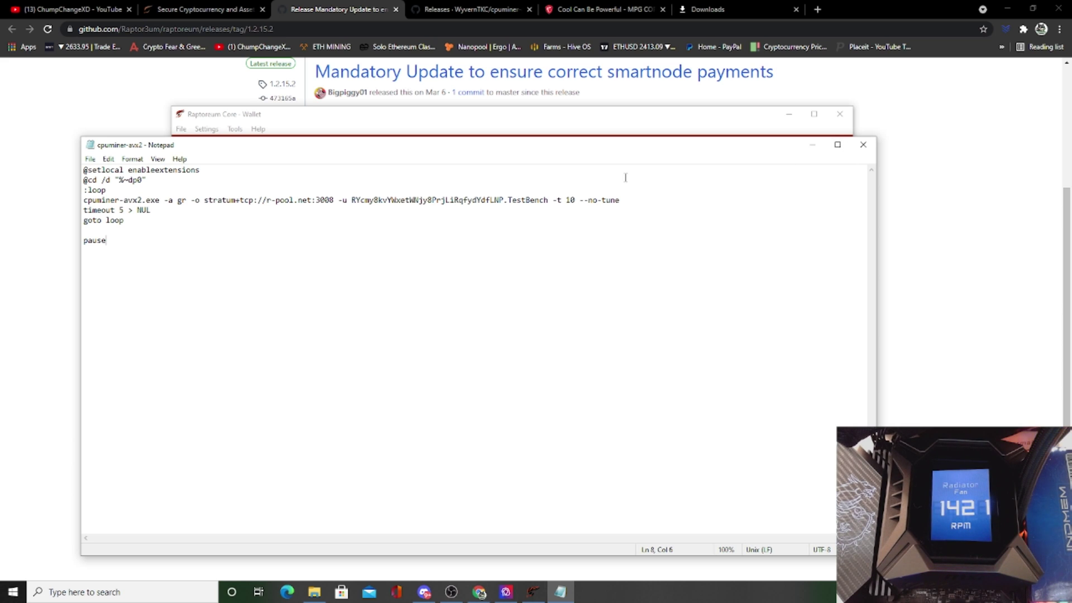
{"action": "left_click", "coordinate": [862, 145]}
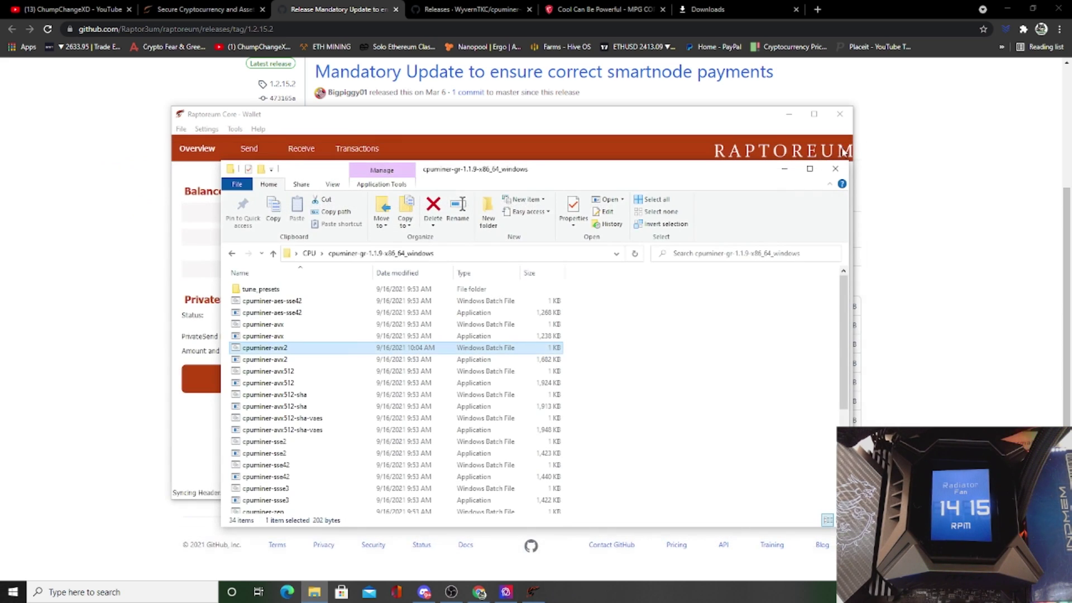
- Run the edited cpuminer-avx2 batch file to start mining on r-pool.net, and close the miner window after checking its output
{"action": "right_click", "coordinate": [282, 350]}
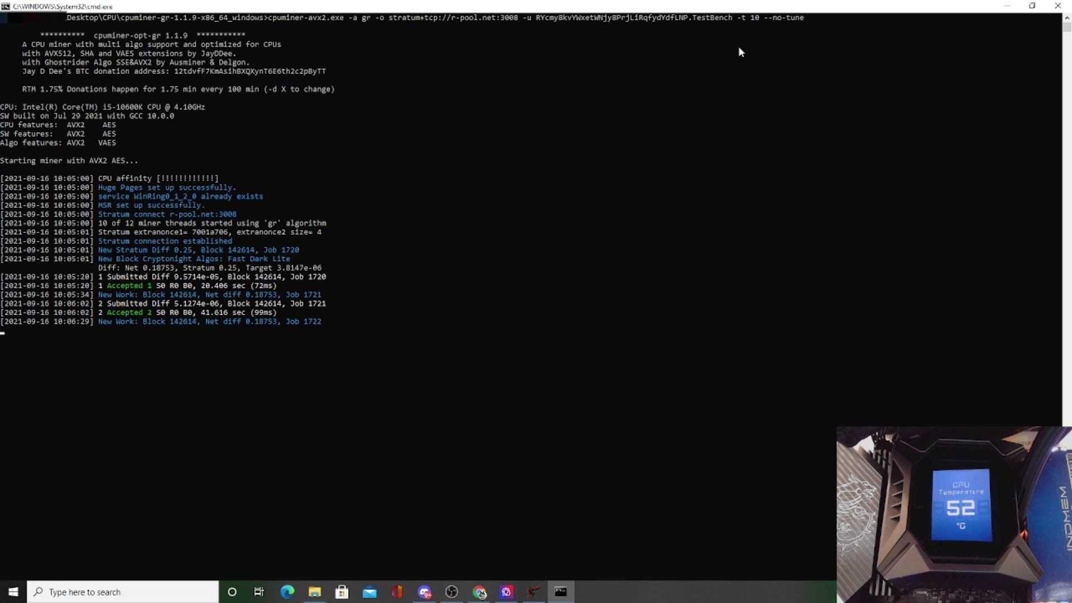
{"action": "left_click", "coordinate": [1052, 7]}
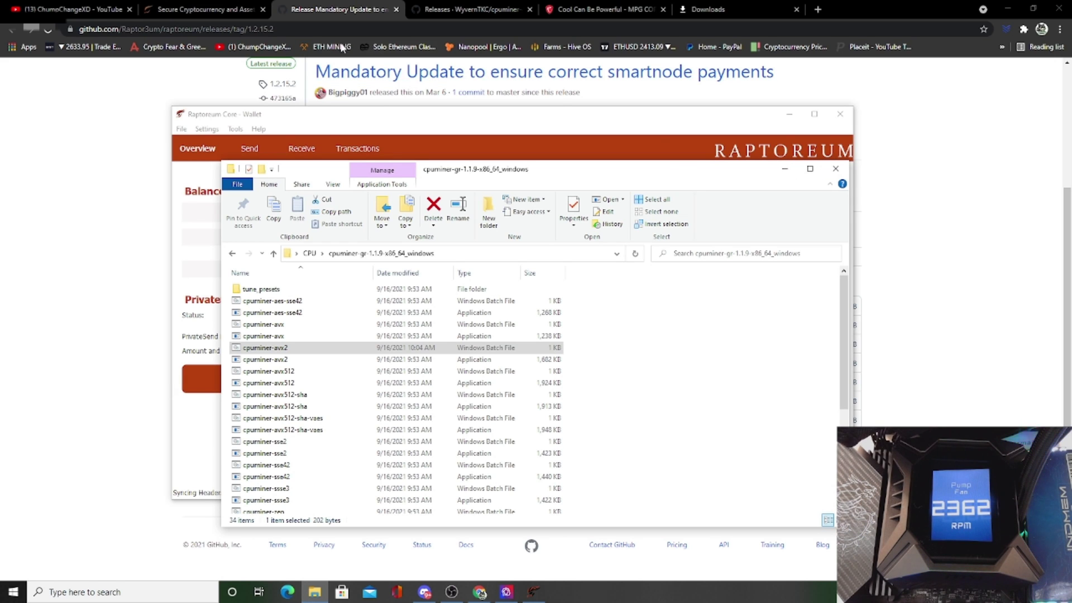
- Switch to the browser and view the Raptoreum home page and the YouTube channel page
{"action": "left_click", "coordinate": [234, 9]}
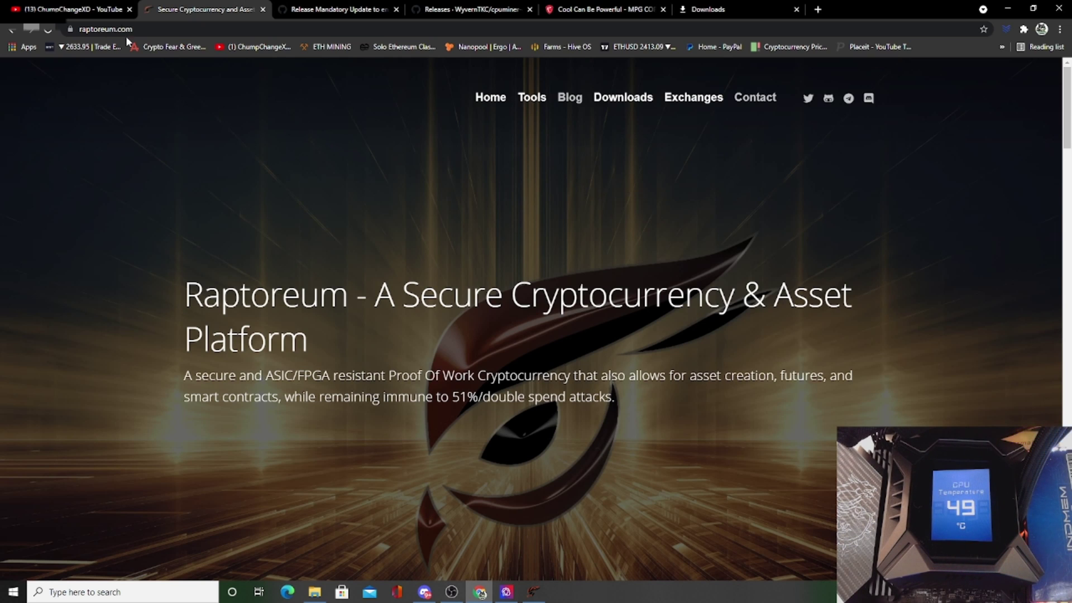
{"action": "left_click", "coordinate": [92, 10]}
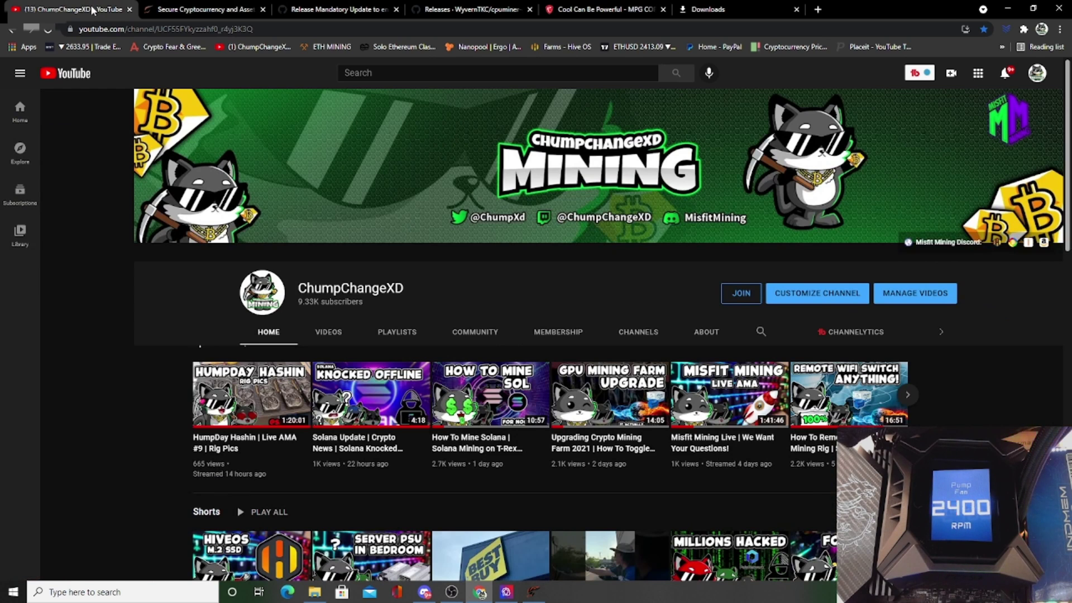